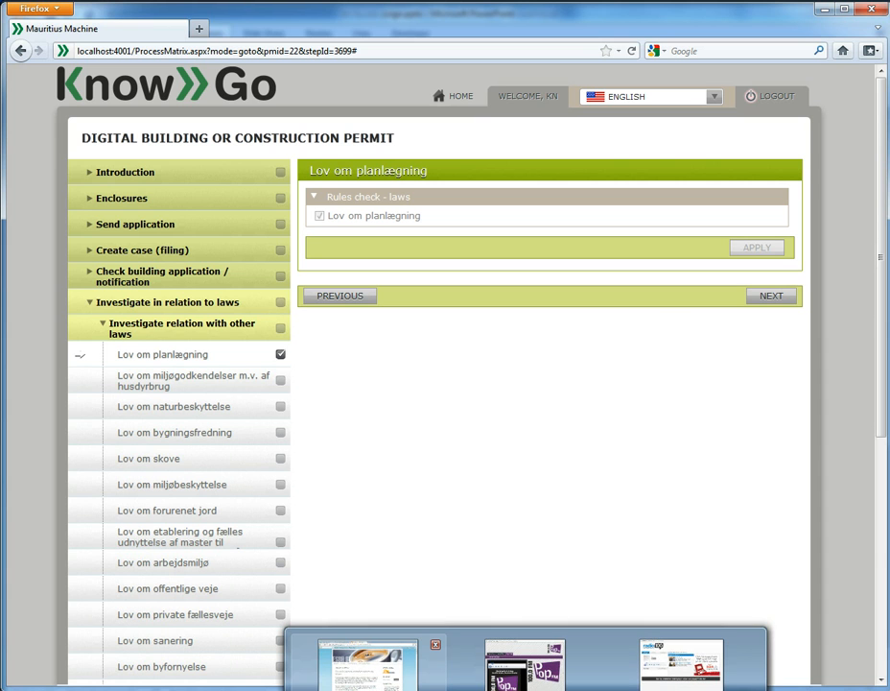
# - Expand the Introduction phase and its Welcome group, and open the "Applicant and applicant's role" activity
pyautogui.click(155, 173)
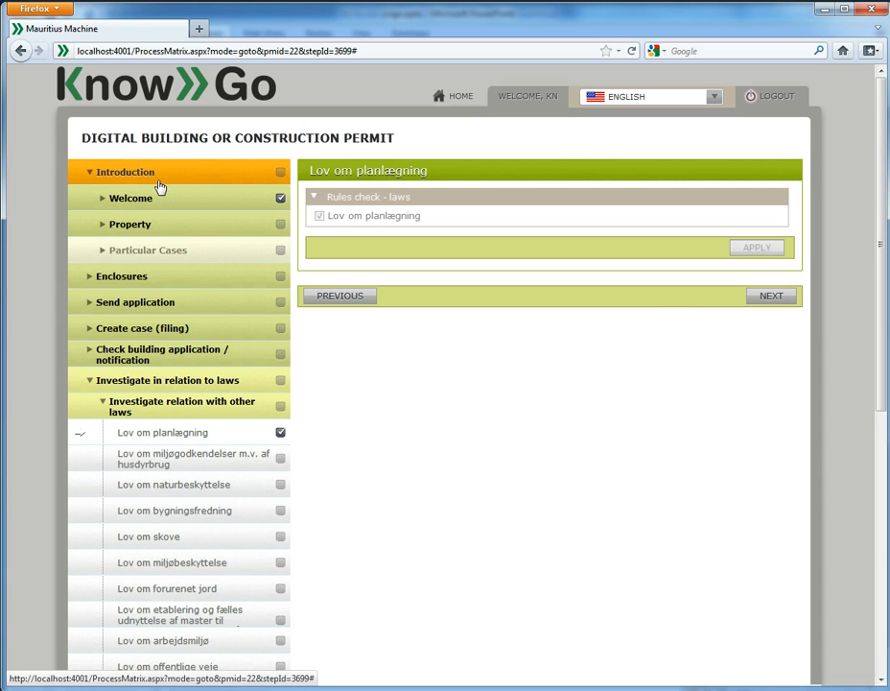
pyautogui.click(159, 198)
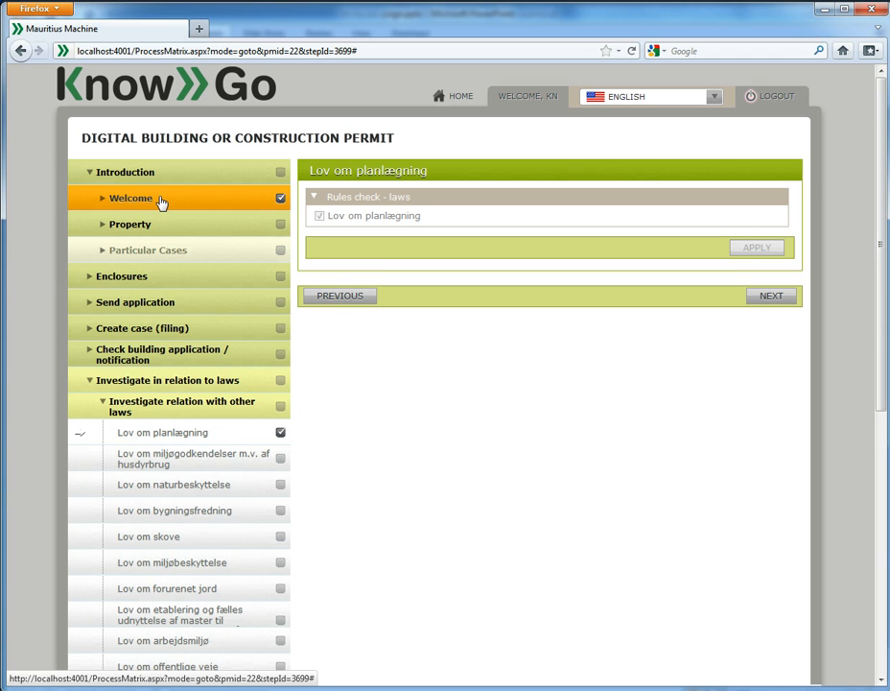
pyautogui.click(165, 226)
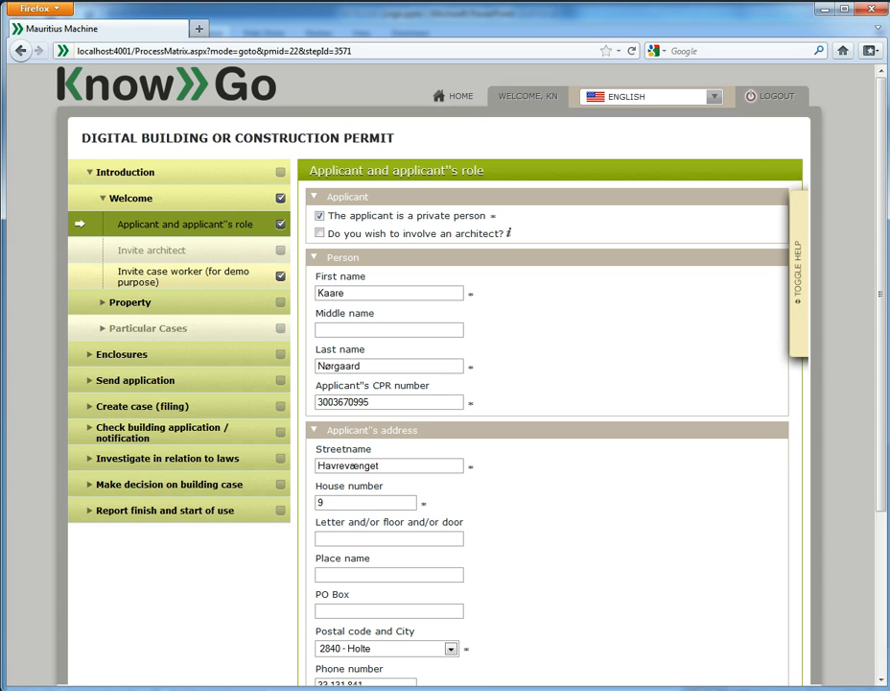
# - Switch to the case worker's browser window and collapse the "Make decision on building case" phase
pyautogui.hotkey('alt', 'Tab')
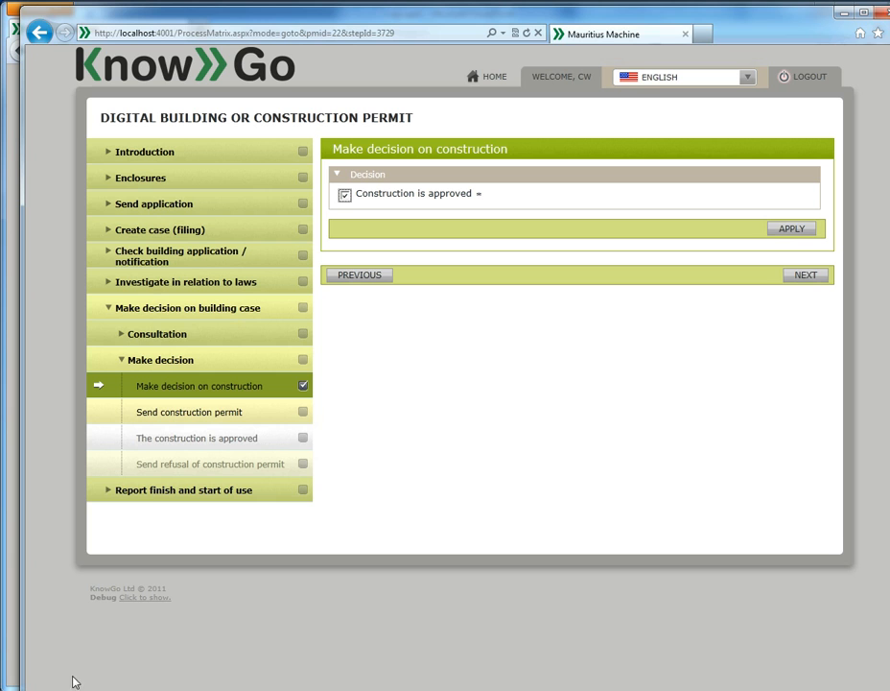
pyautogui.click(155, 308)
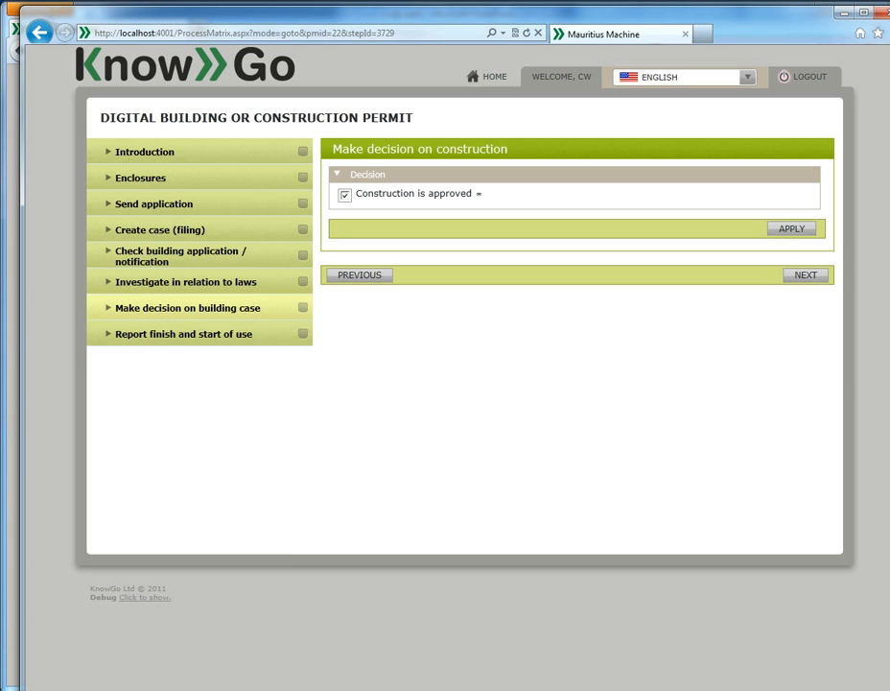
# - Switch to the DK Building Permit workbook in Excel and select row 21, the "Applicant and applicant's role" activity
pyautogui.click(683, 672)
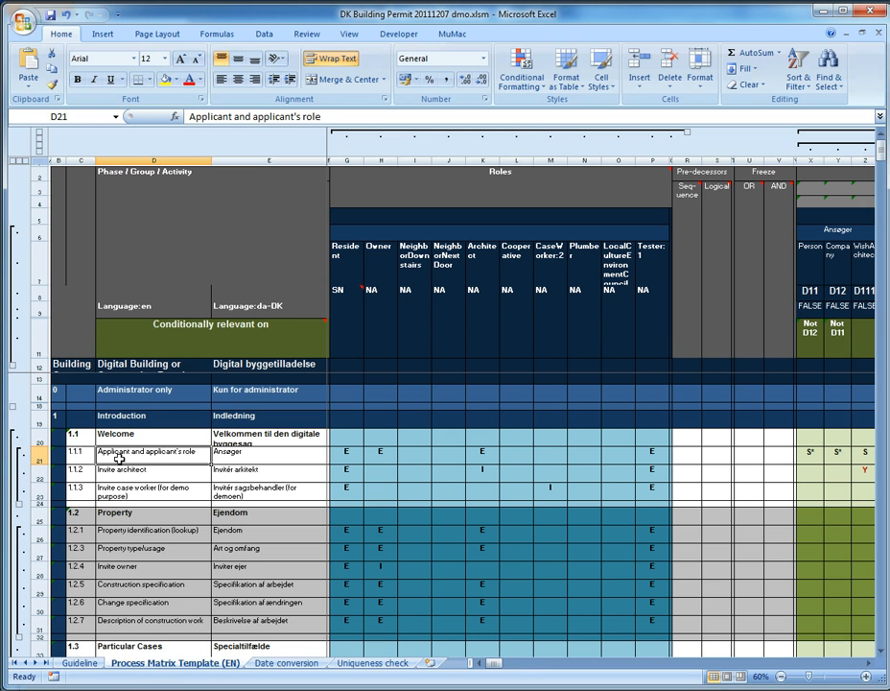
pyautogui.click(30, 456)
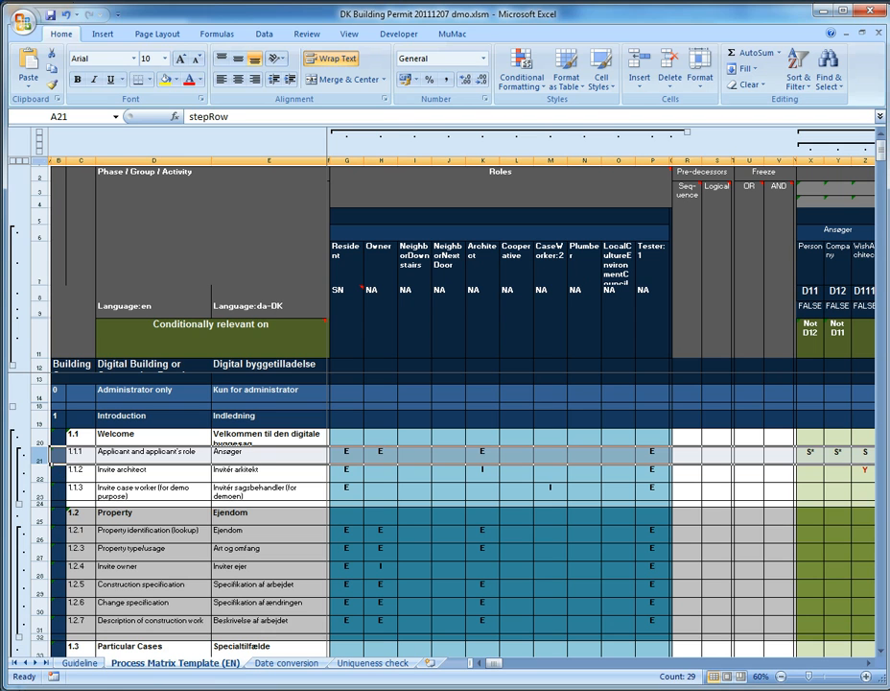
# - Switch to the applicant form in Firefox and change the applicant type from private person to company
pyautogui.hotkey('alt', 'Tab')
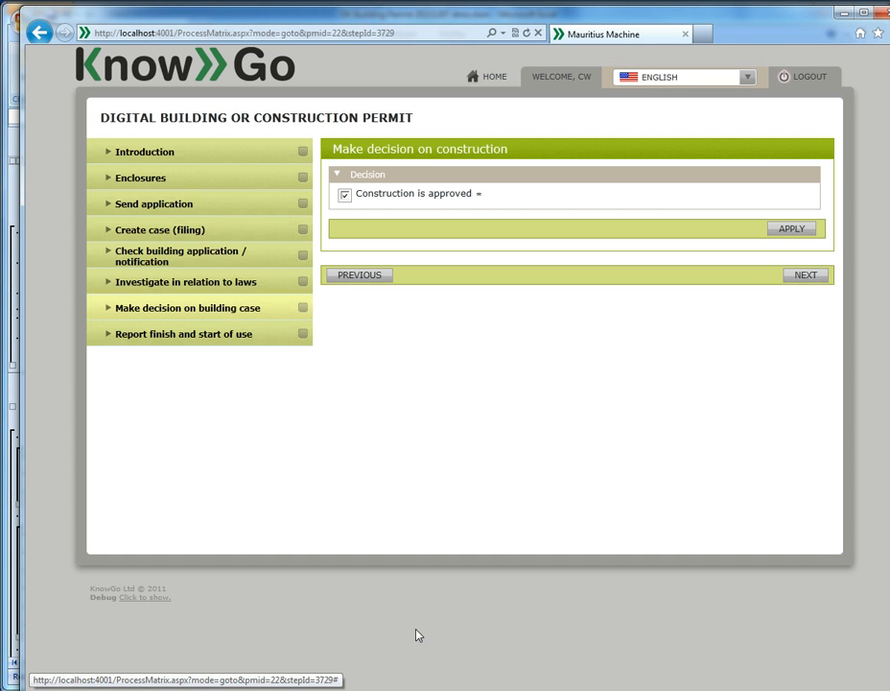
pyautogui.hotkey('alt', 'Tab')
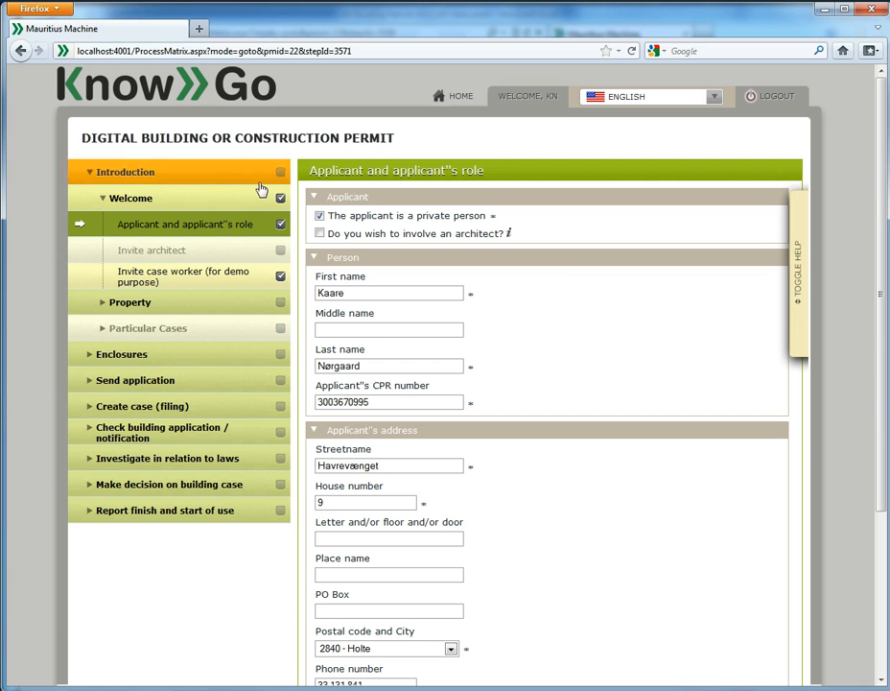
pyautogui.moveTo(531, 234)
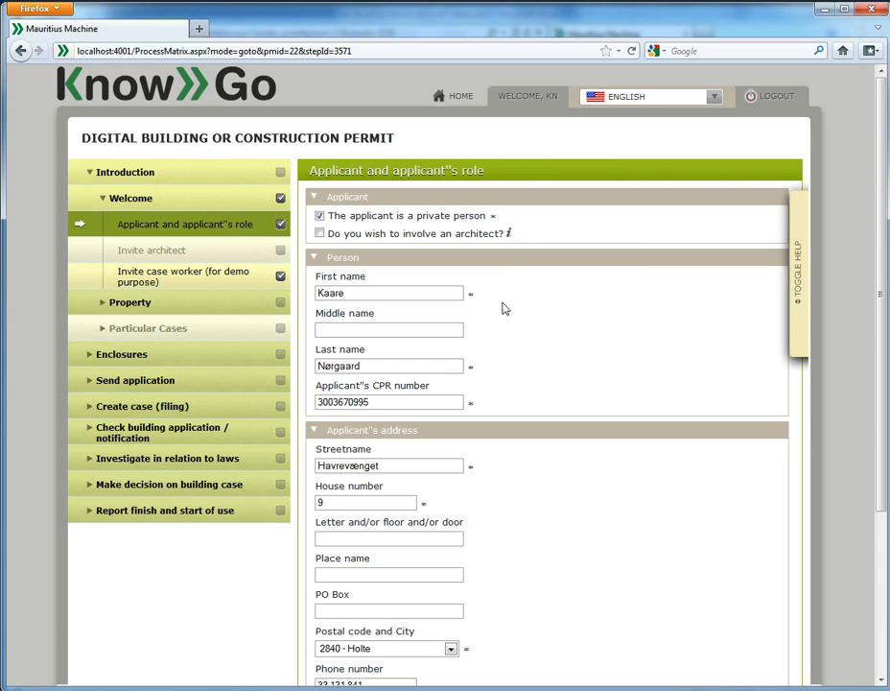
pyautogui.click(321, 218)
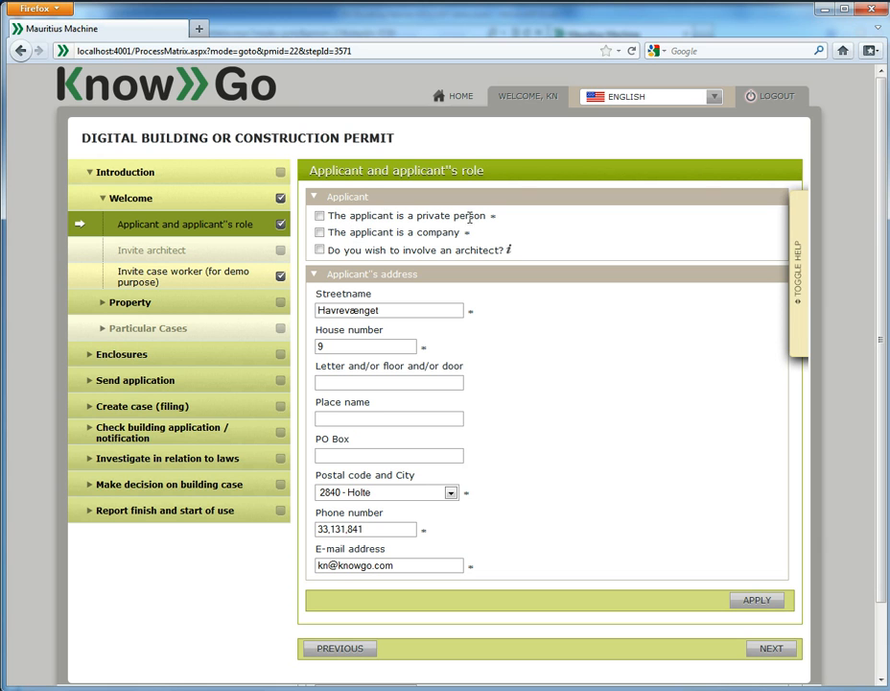
pyautogui.moveTo(336, 233); pyautogui.dragTo(419, 232)
pyautogui.click(319, 216)
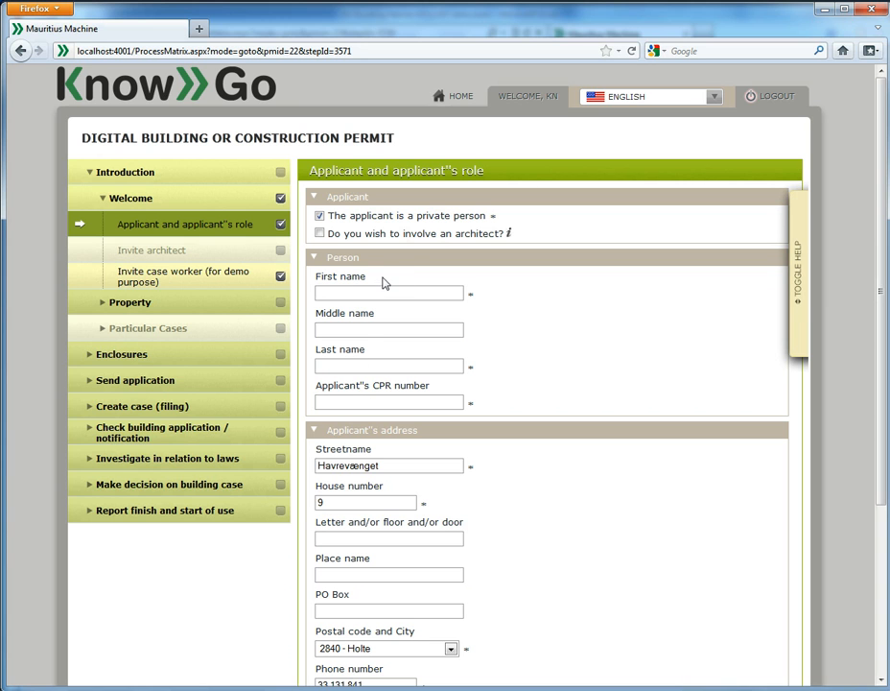
pyautogui.click(320, 216)
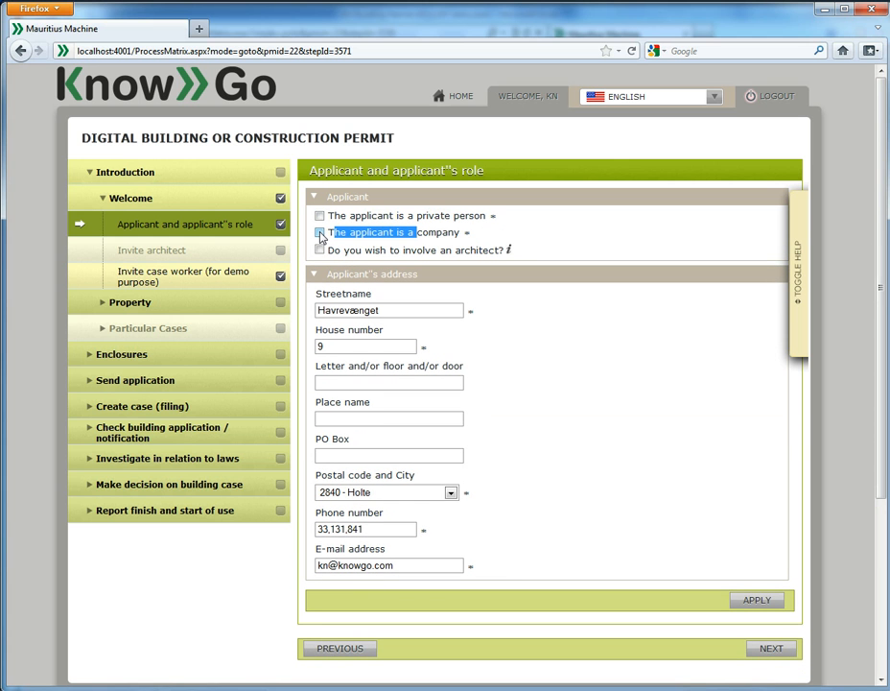
pyautogui.click(320, 233)
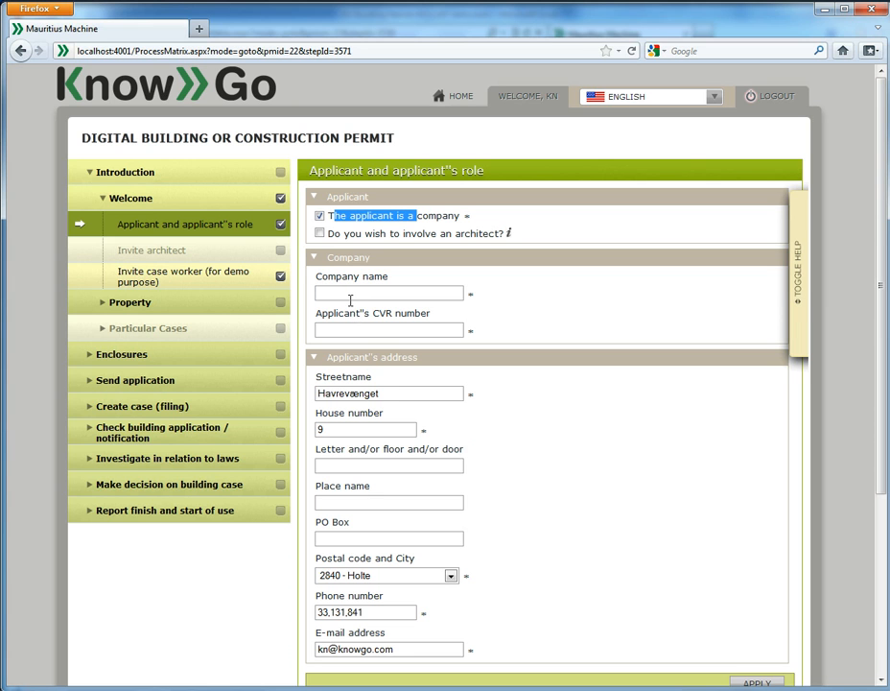
# - Collapse the form's Company and Applicant sections, keeping the address section expanded, and open and close the help panel
pyautogui.click(378, 361)
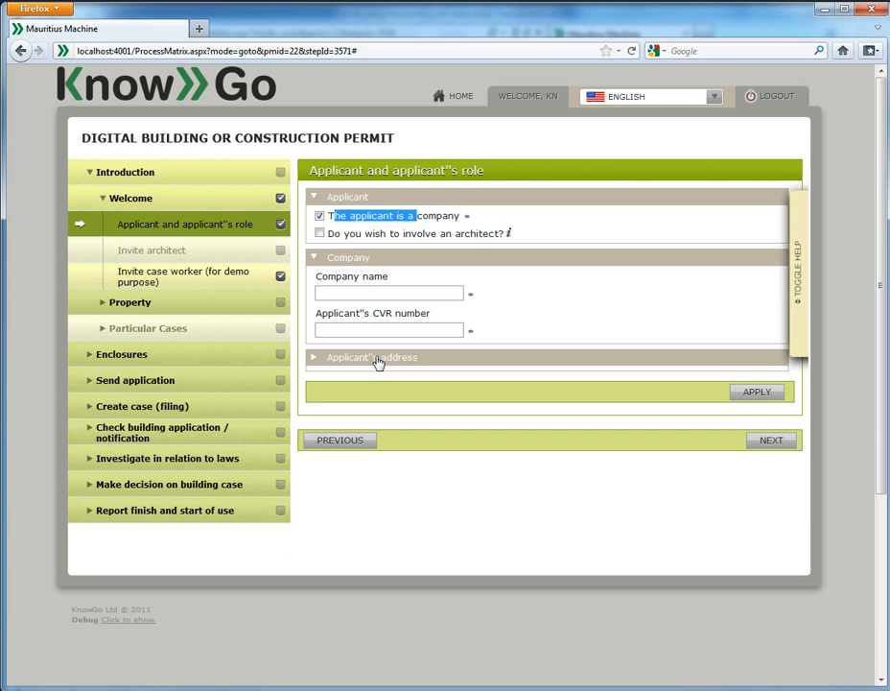
pyautogui.click(378, 362)
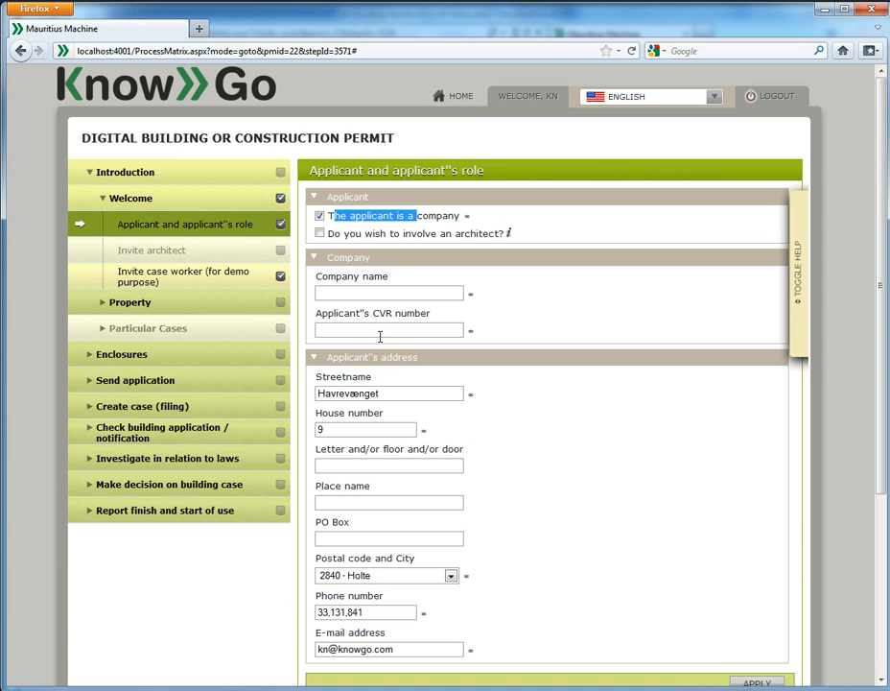
pyautogui.click(411, 259)
pyautogui.click(423, 200)
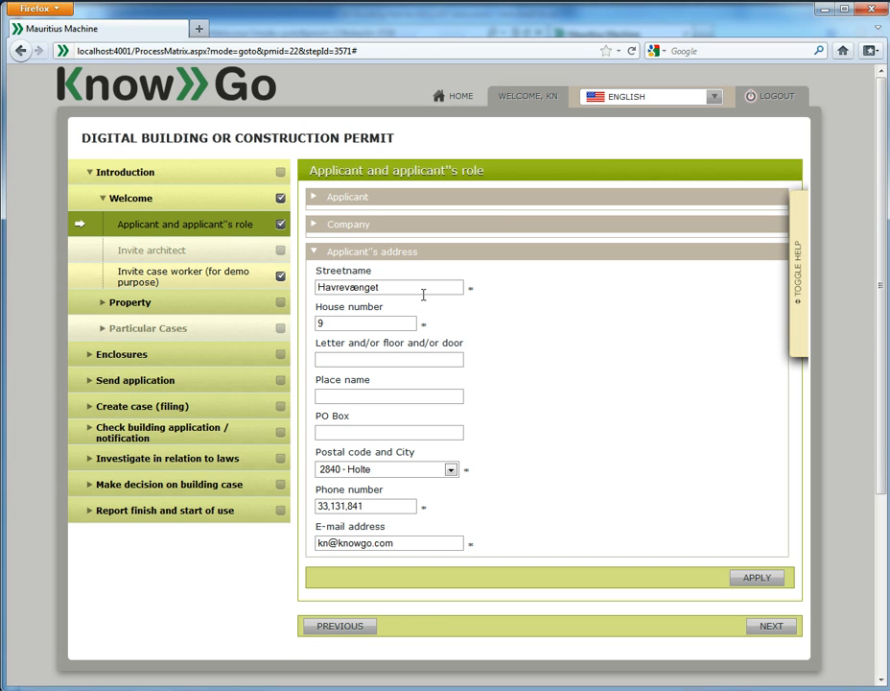
pyautogui.click(795, 273)
pyautogui.click(747, 270)
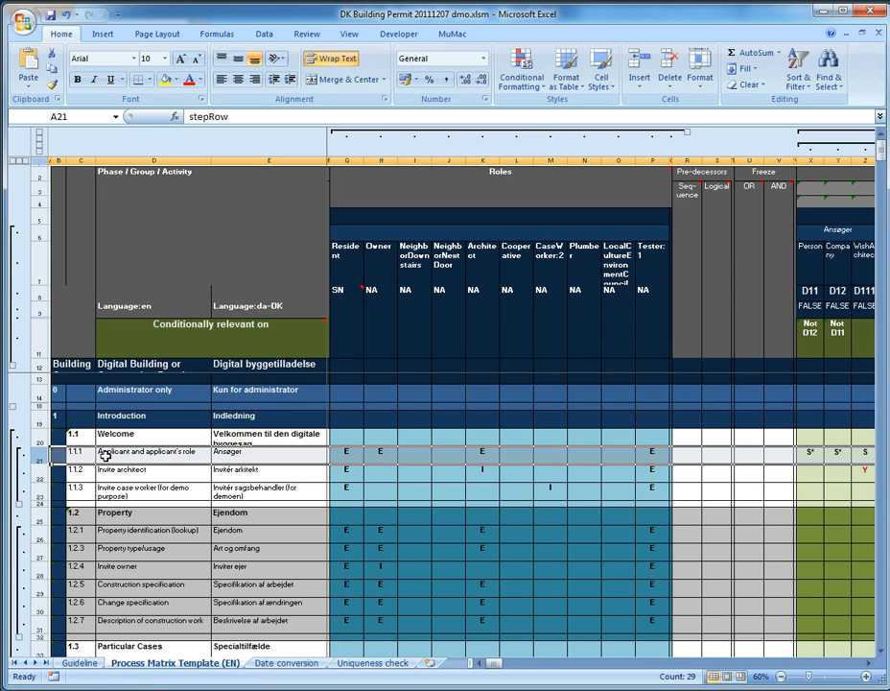
# - Examine the English and Danish names and the Resident role cell of activity 1.1.1 in the Excel process matrix
pyautogui.click(167, 455)
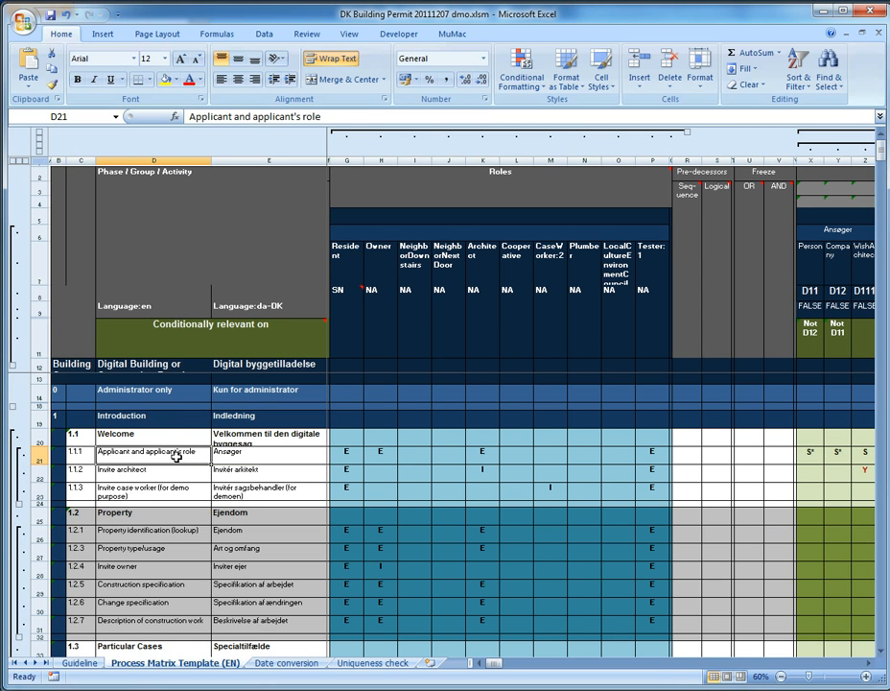
pyautogui.click(235, 459)
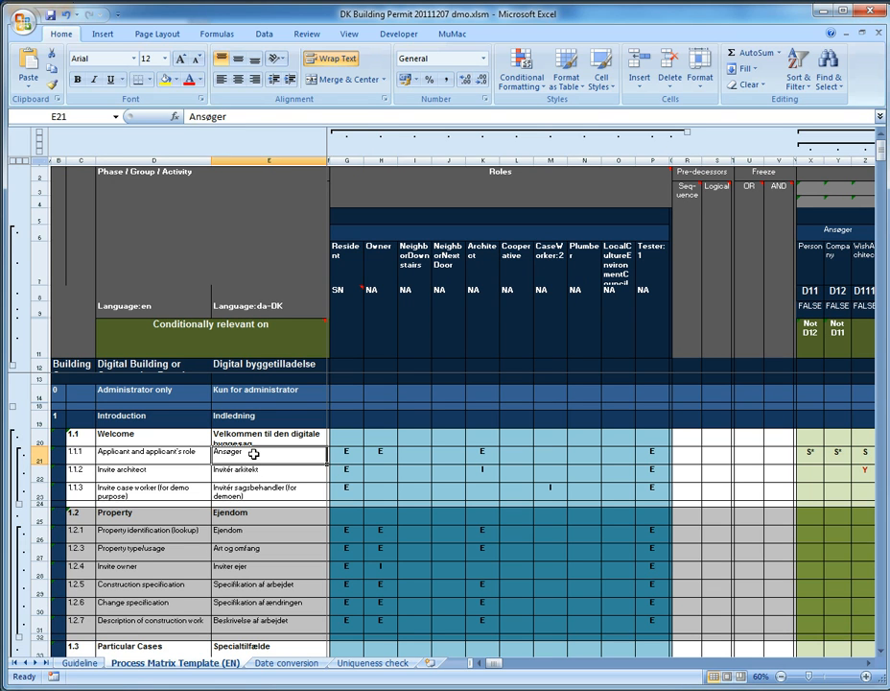
pyautogui.click(343, 450)
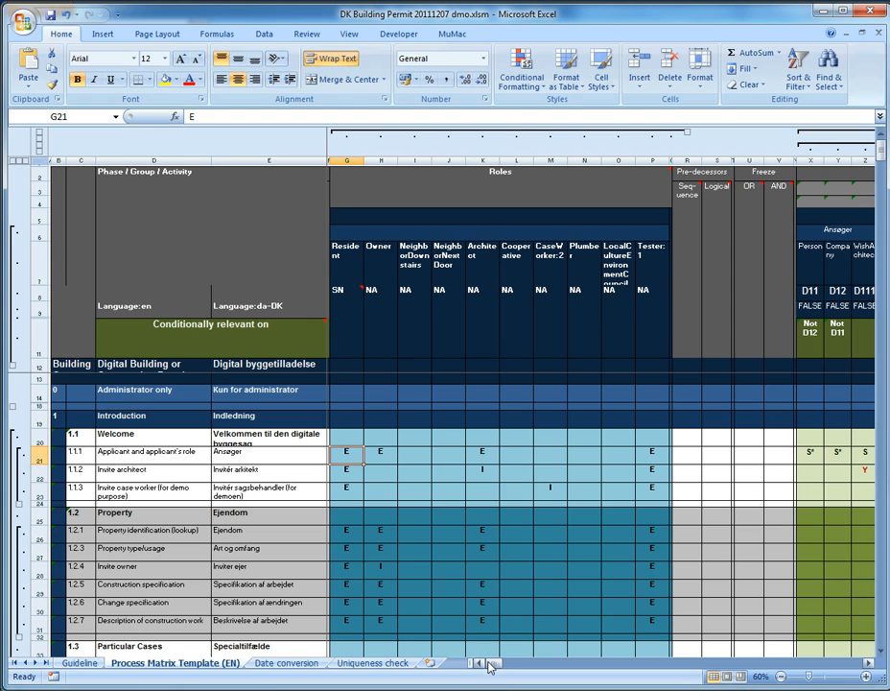
# - Examine activity 1.1.1's Person, Company and WishArchitect cells, and the relevance conditions for Person and Company in X11 and Y11
pyautogui.moveTo(489, 665); pyautogui.dragTo(506, 666)
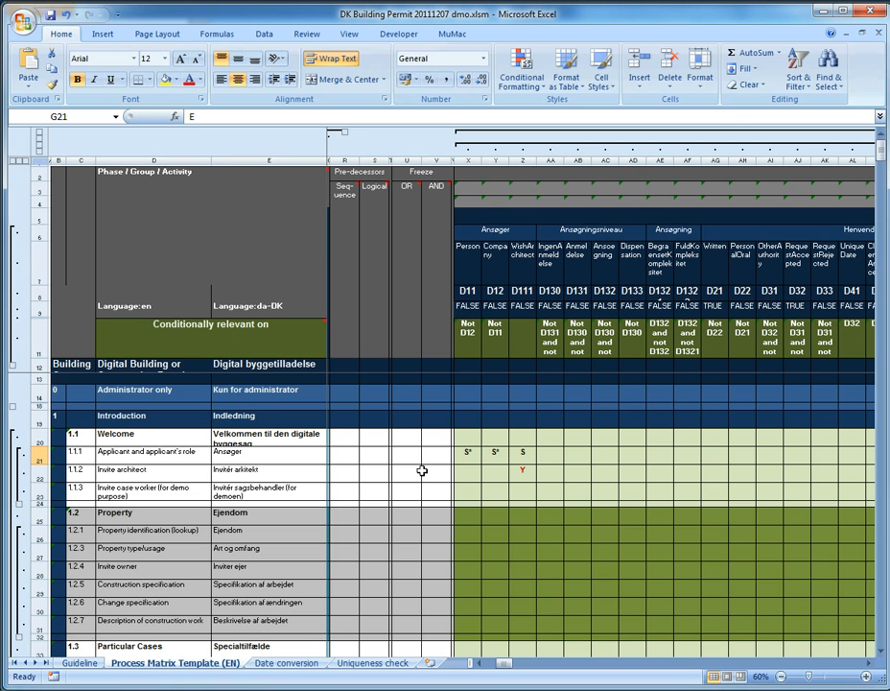
pyautogui.click(466, 455)
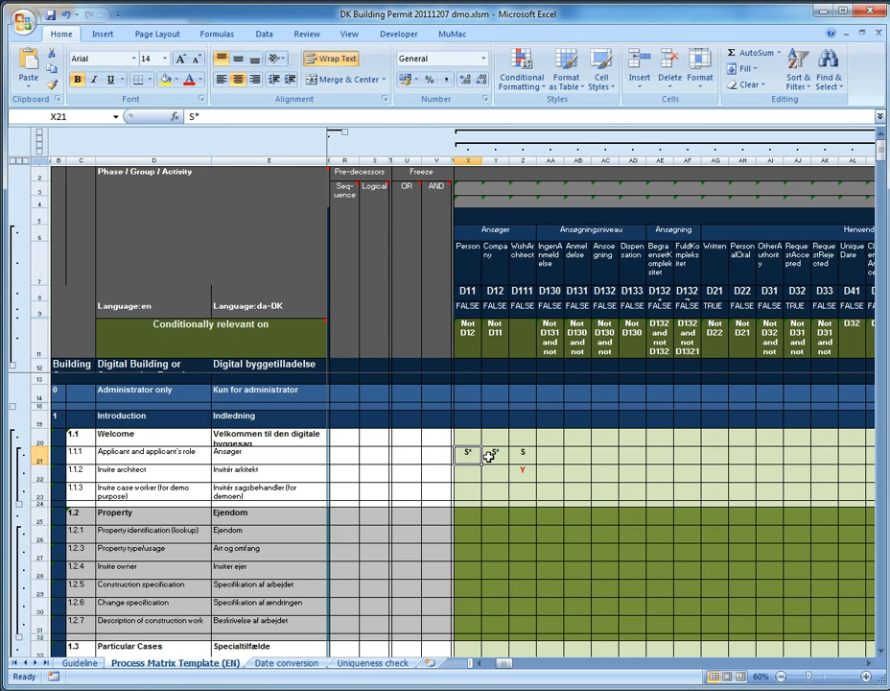
pyautogui.click(494, 341)
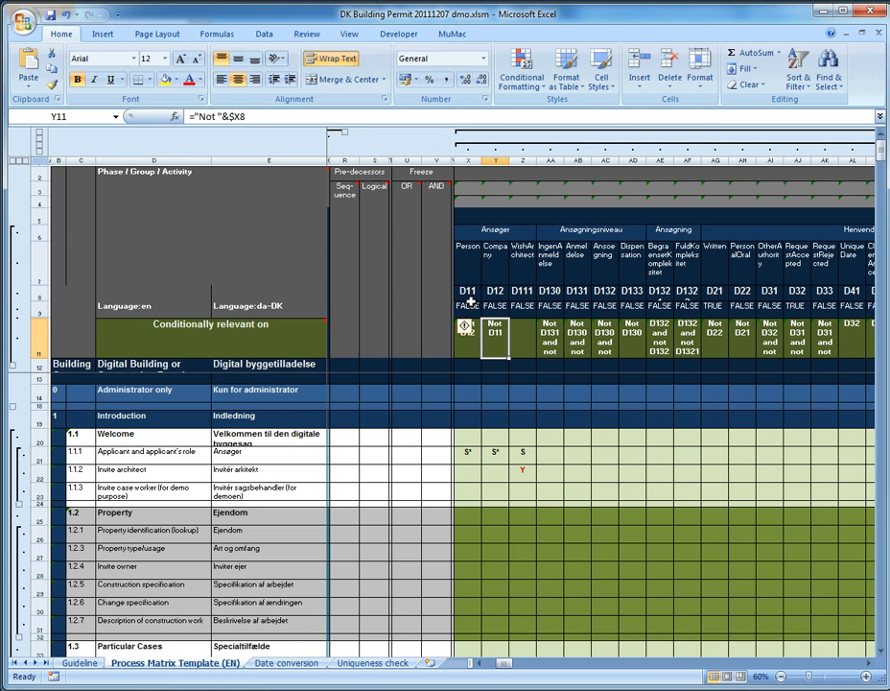
pyautogui.click(467, 334)
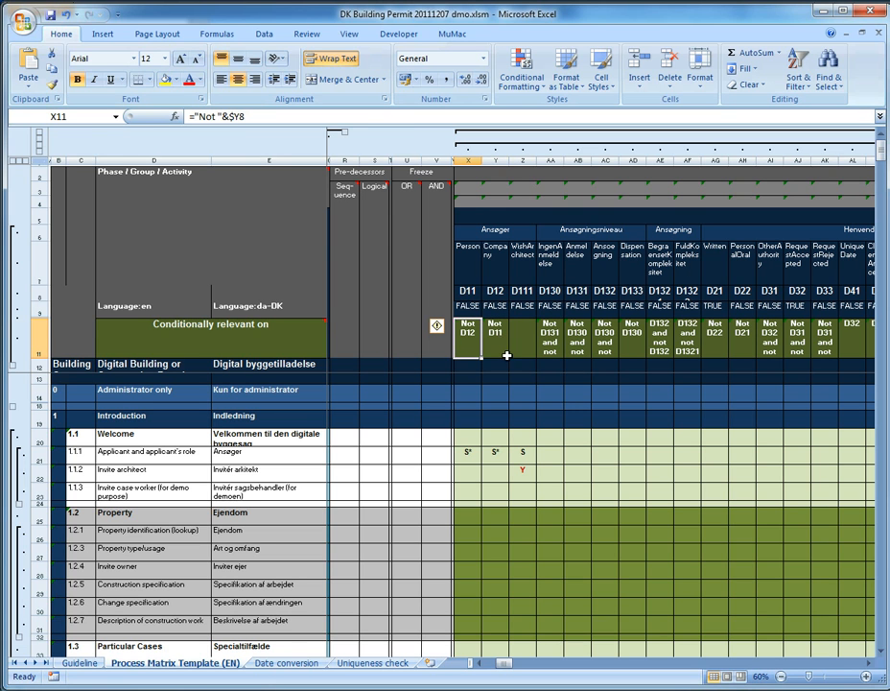
pyautogui.click(497, 454)
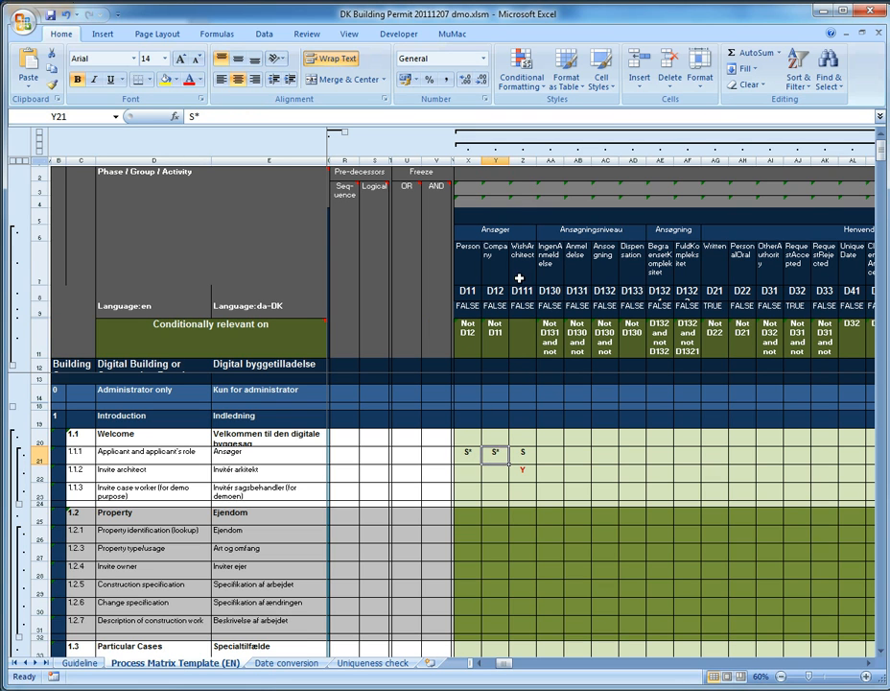
pyautogui.click(524, 453)
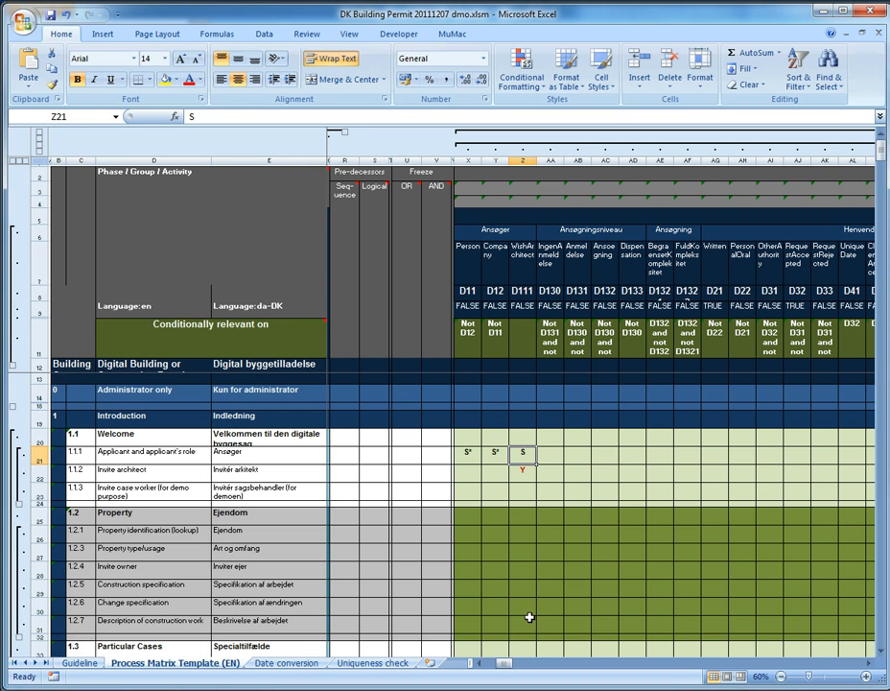
# - Select row 21, check its Description texts, and compare them with the help panel of the applicant form in Firefox
pyautogui.click(48, 459)
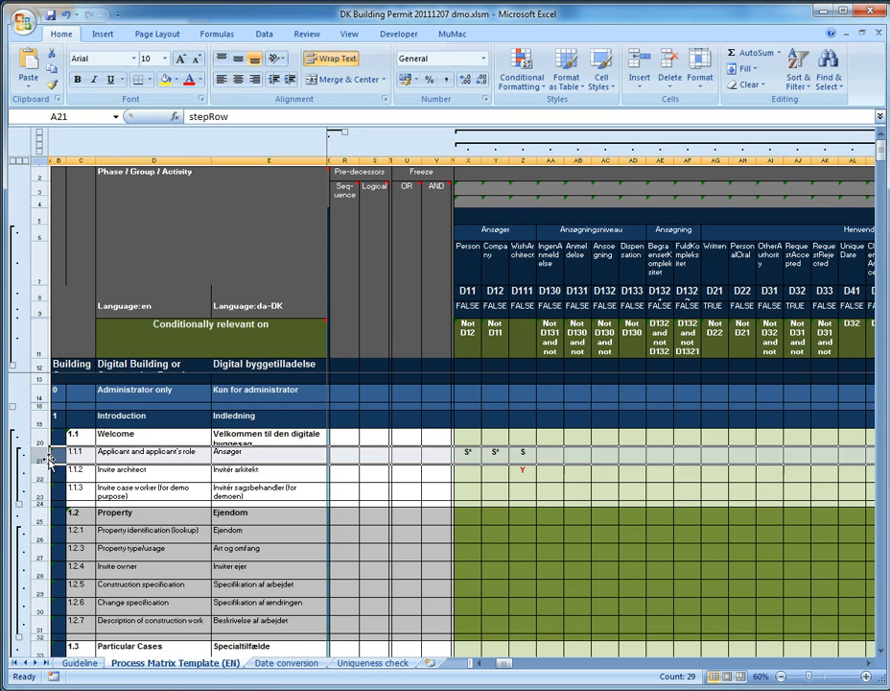
pyautogui.moveTo(508, 666); pyautogui.dragTo(735, 662)
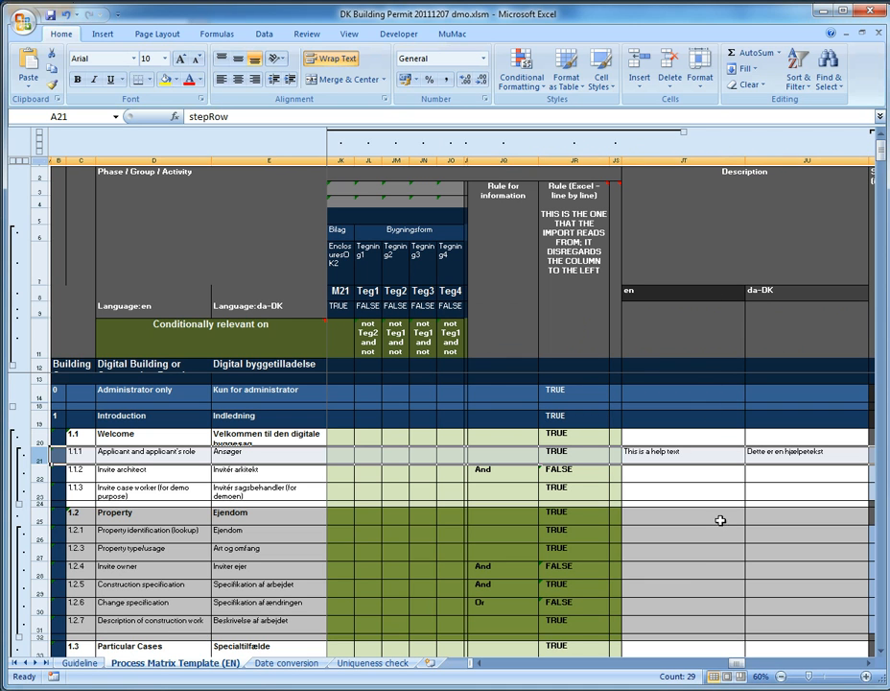
pyautogui.hotkey('alt', 'Tab')
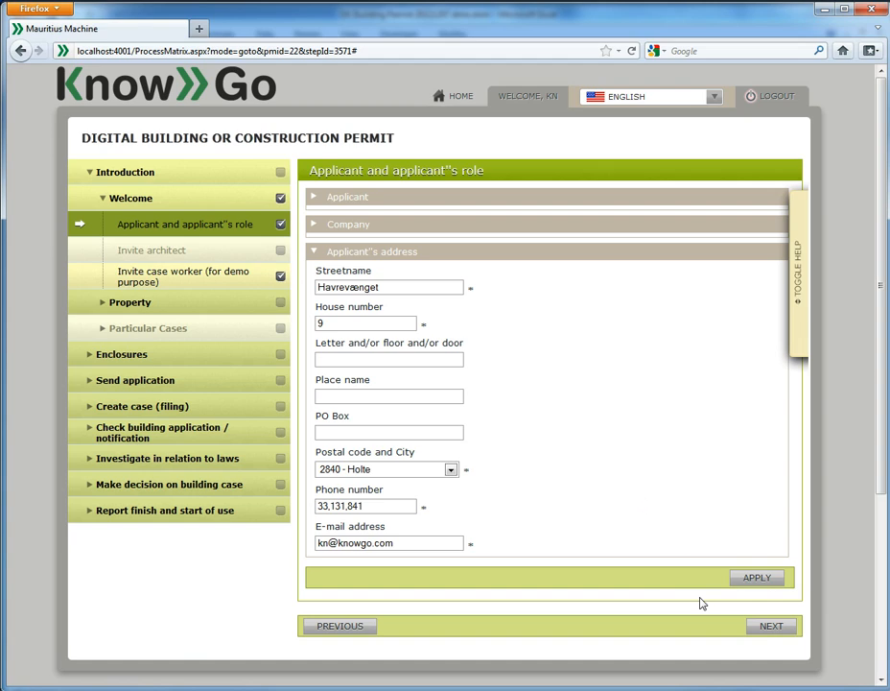
pyautogui.click(788, 279)
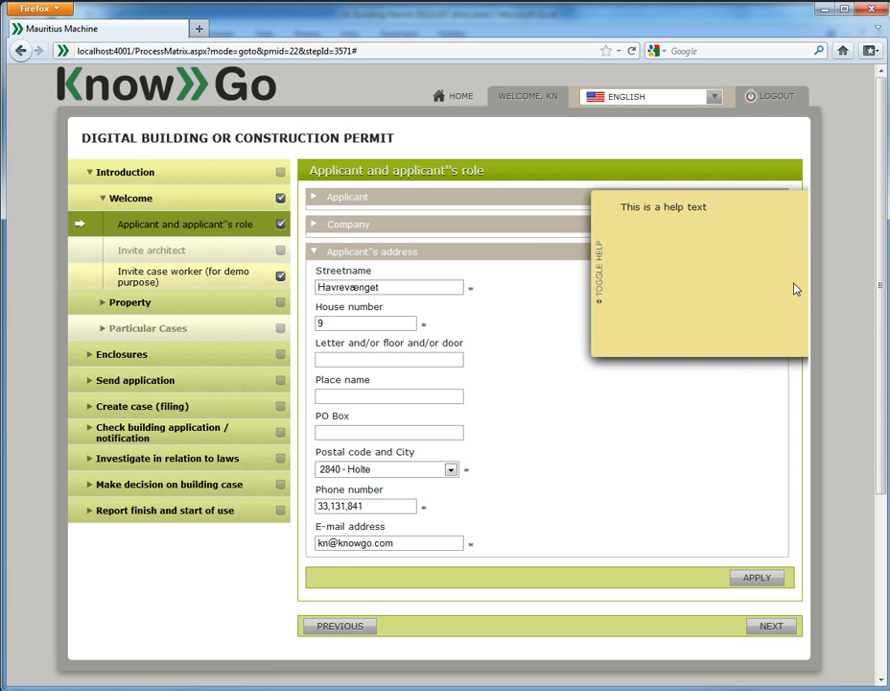
pyautogui.doubleClick(791, 287)
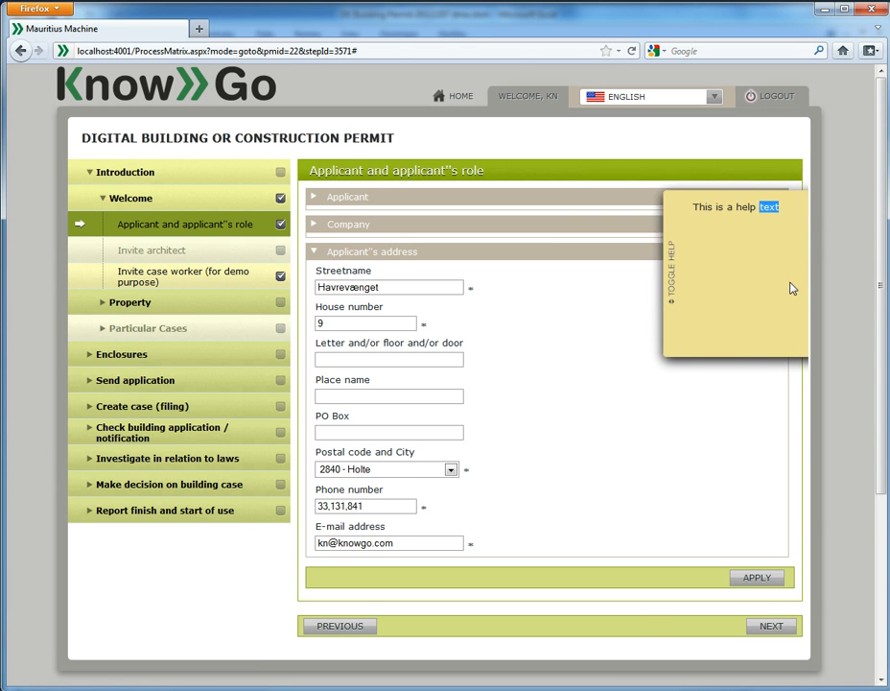
# - Switch to Excel, select activity 1.1.1's Person field cells JX21:KA21, and return to the applicant form in Firefox
pyautogui.hotkey('alt', 'Tab')
pyautogui.moveTo(738, 664); pyautogui.dragTo(746, 669)
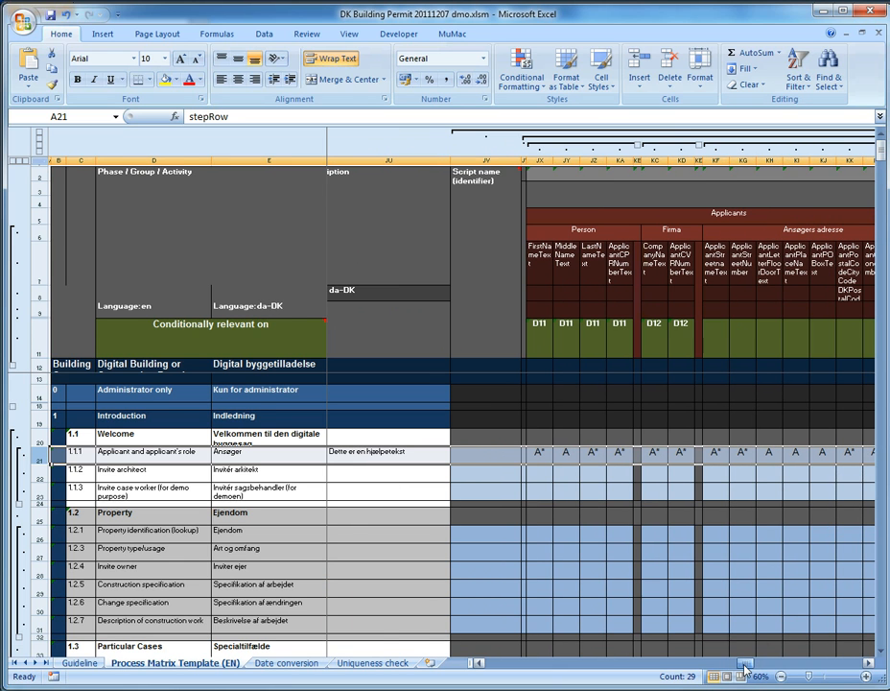
pyautogui.moveTo(539, 453); pyautogui.dragTo(618, 457)
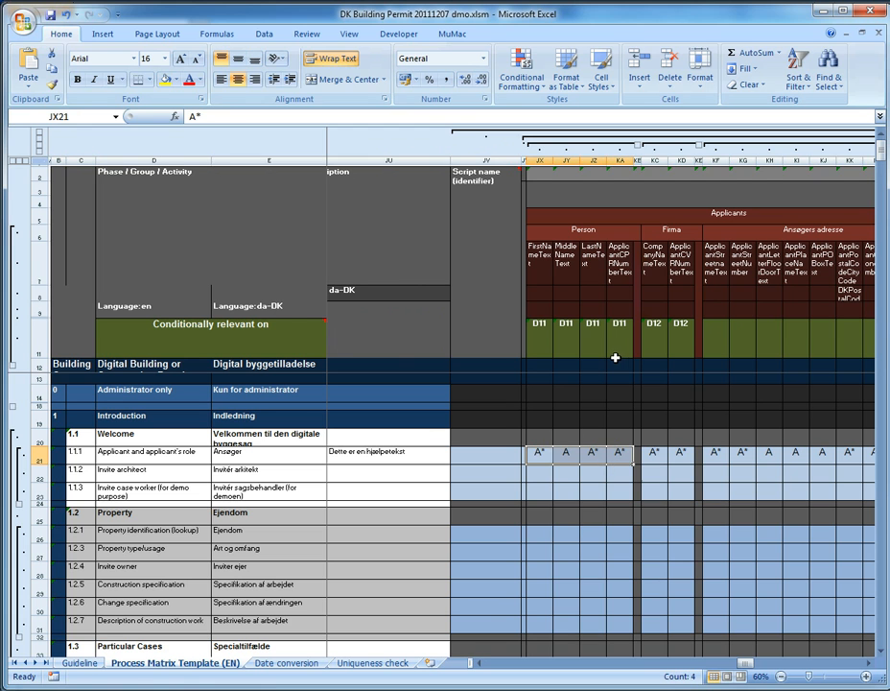
pyautogui.hotkey('alt', 'Tab')
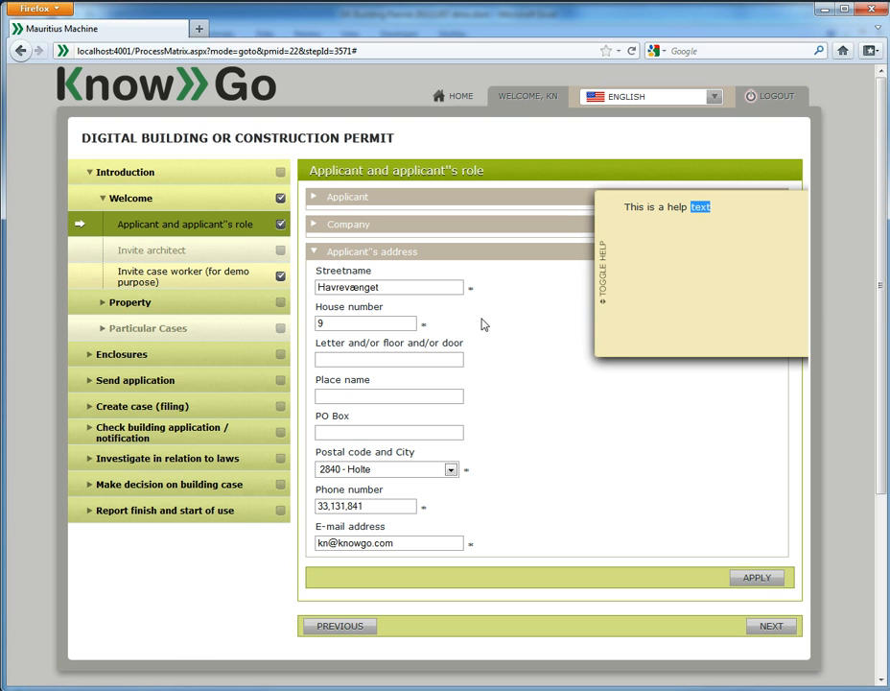
# - Expand the Applicant section of the form and mark the applicant as a private person
pyautogui.click(387, 208)
pyautogui.click(321, 218)
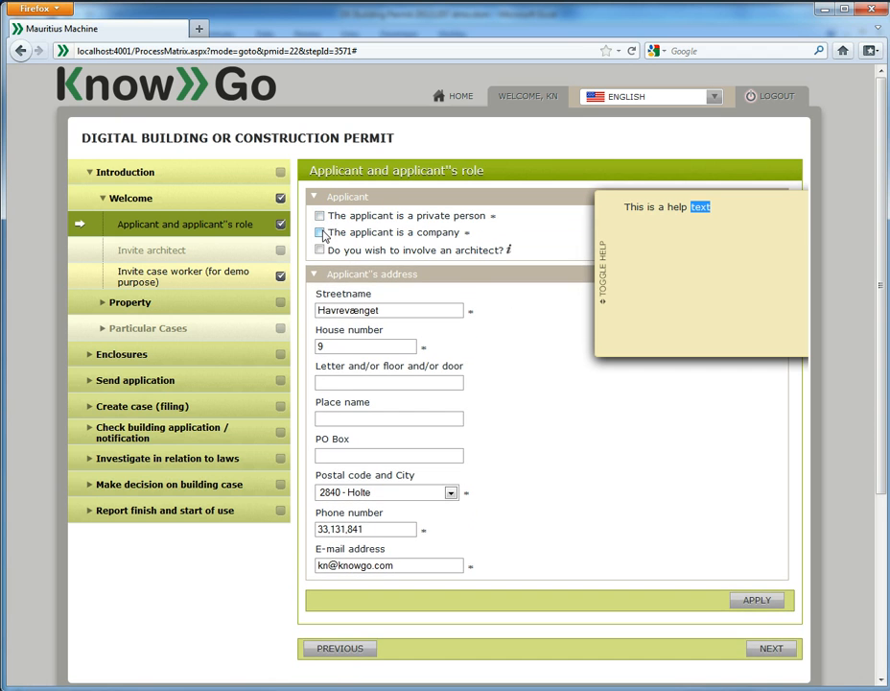
pyautogui.click(319, 217)
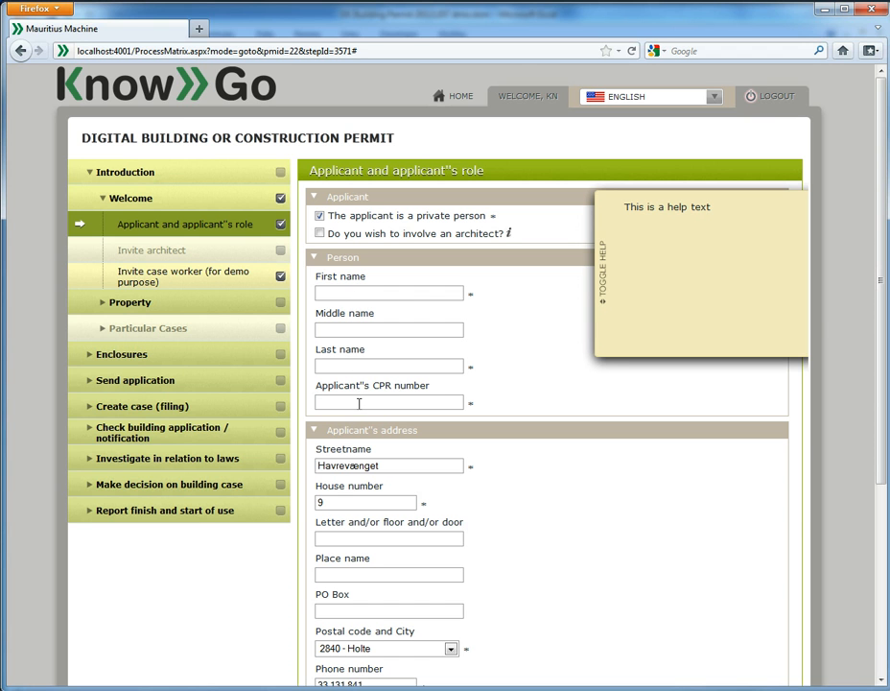
# - Examine the Person field names in JX7:KA7 and their English labels in JX247:KA247 in Excel, and compare them with the Person form in Firefox
pyautogui.hotkey('alt', 'Tab')
pyautogui.moveTo(538, 254); pyautogui.dragTo(619, 257)
pyautogui.scroll(-3, 585, 331)
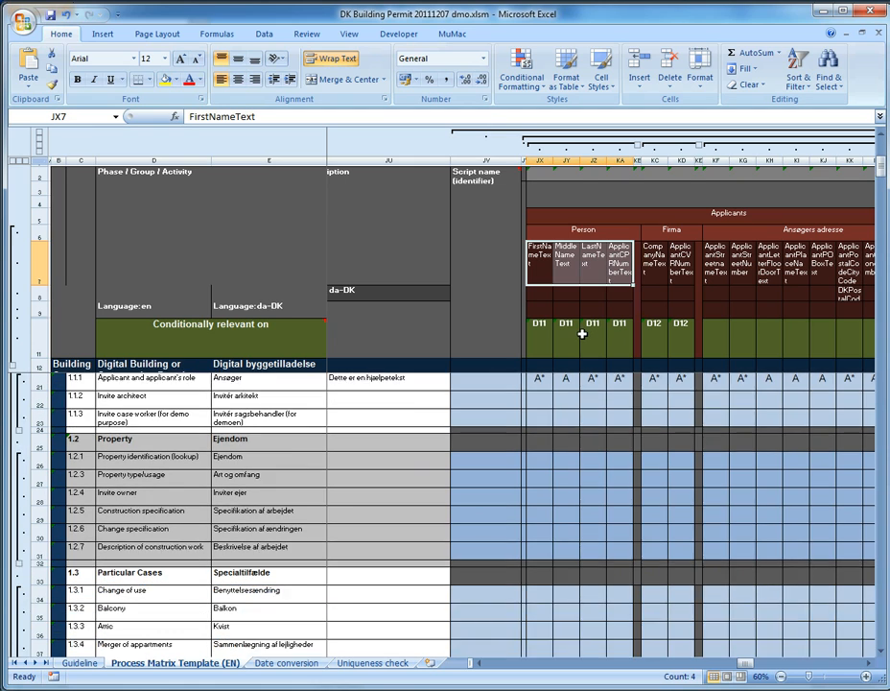
pyautogui.moveTo(883, 309); pyautogui.dragTo(876, 609)
pyautogui.moveTo(531, 439); pyautogui.dragTo(612, 443)
pyautogui.hotkey('alt', 'Tab')
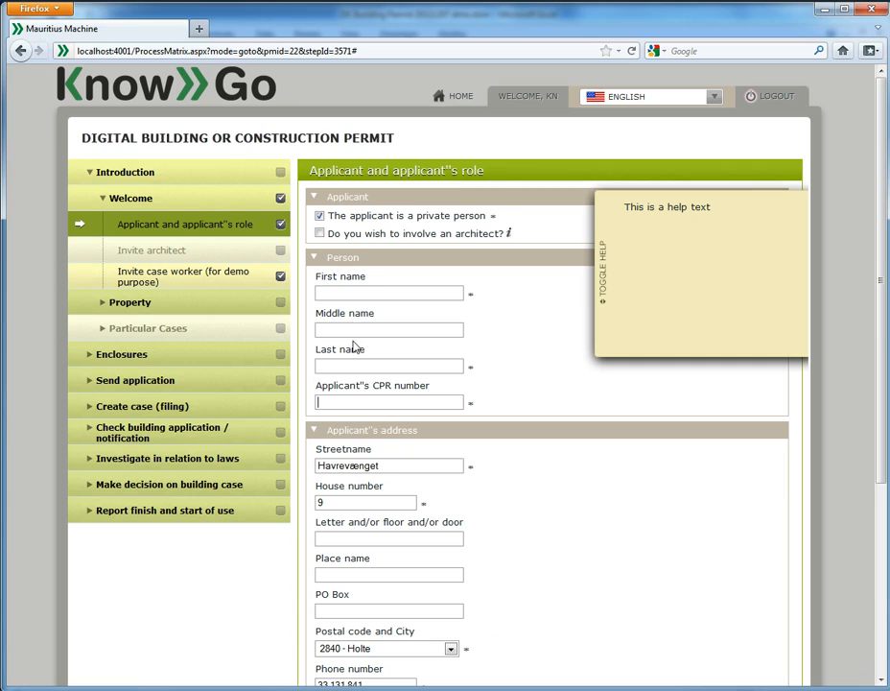
pyautogui.moveTo(327, 273); pyautogui.dragTo(364, 276)
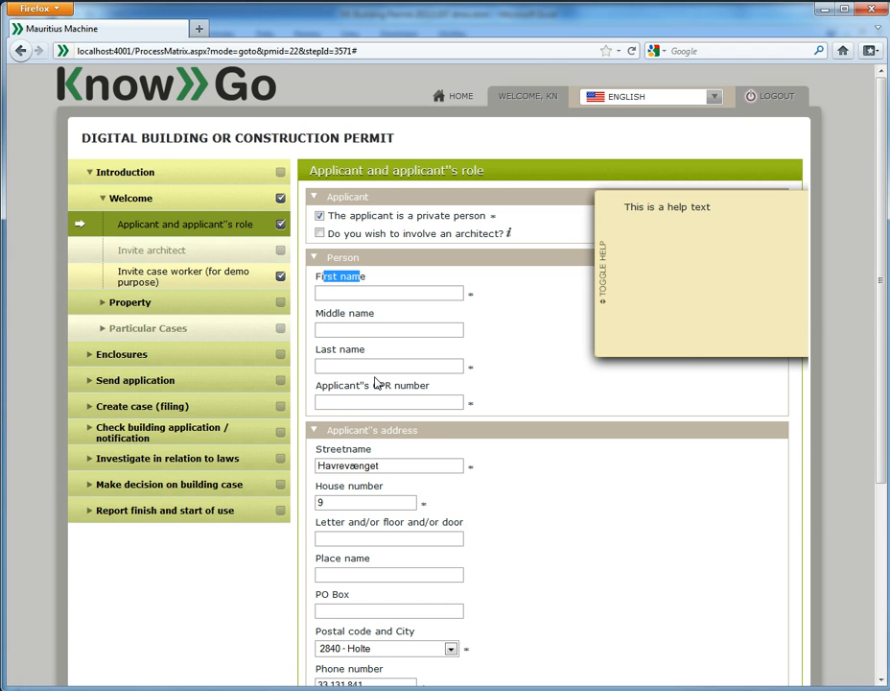
# - Switch to Excel and examine the relevance conditions in JX11 and KC11 and activity 1.1.1's company cells KC21:KD21
pyautogui.hotkey('alt', 'Tab')
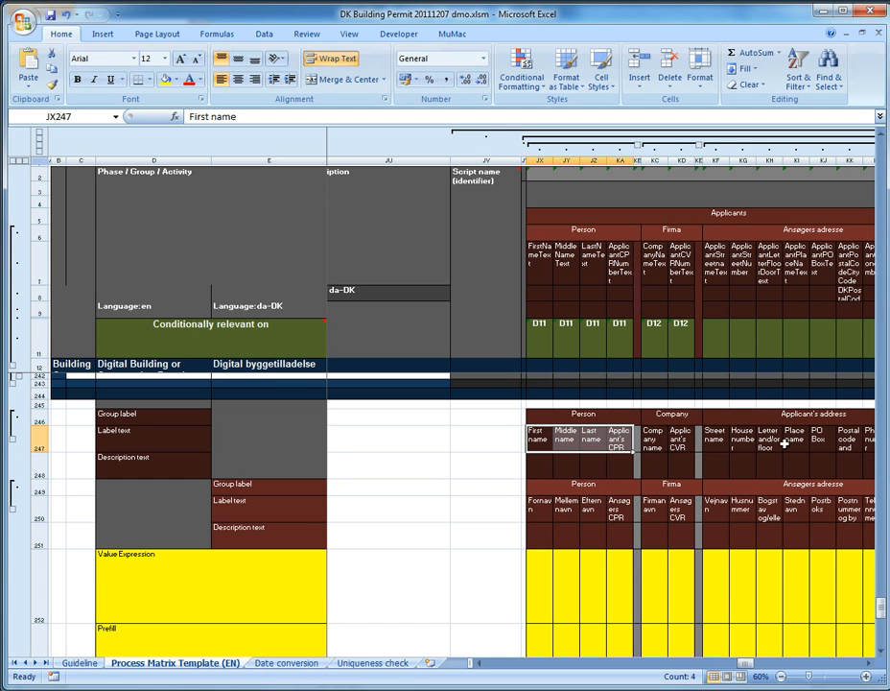
pyautogui.moveTo(881, 608); pyautogui.dragTo(883, 185)
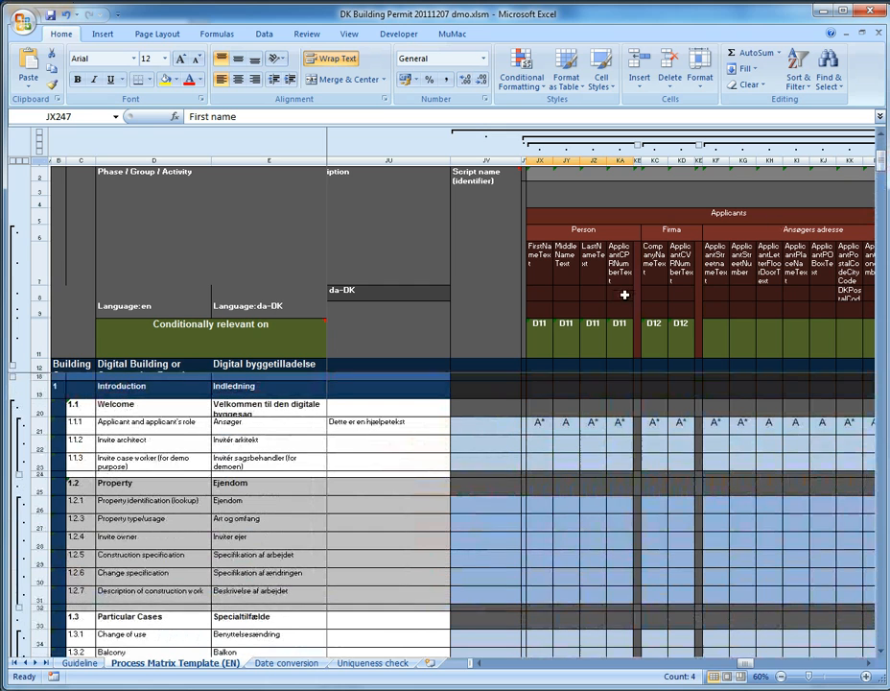
pyautogui.click(549, 332)
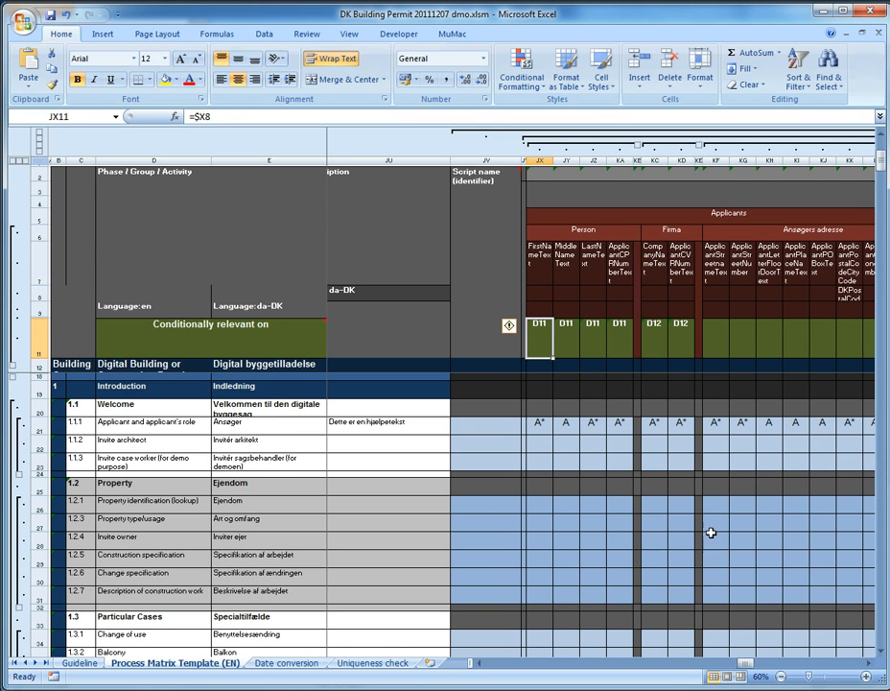
pyautogui.click(656, 333)
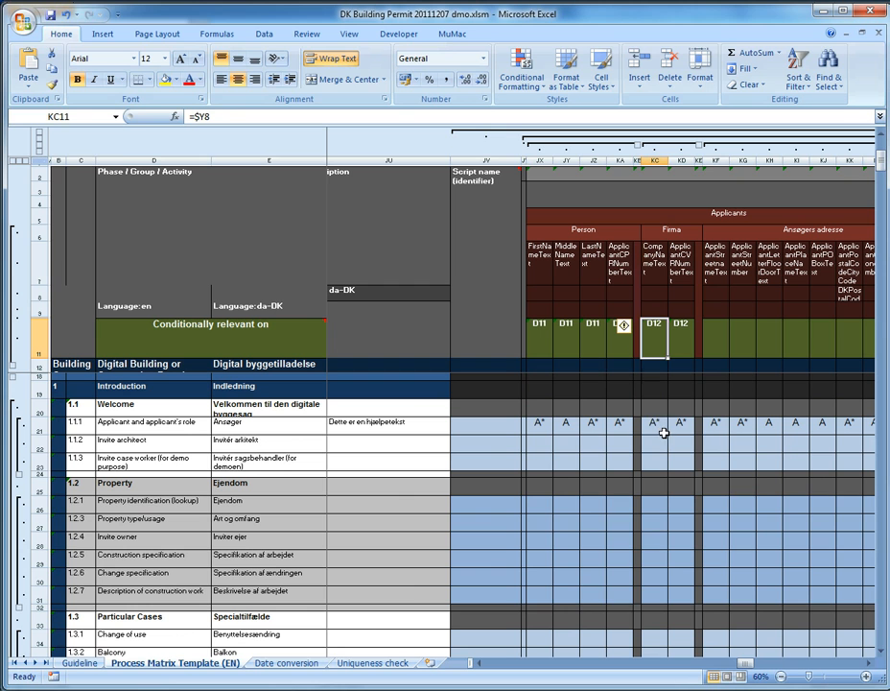
pyautogui.moveTo(657, 423); pyautogui.dragTo(680, 424)
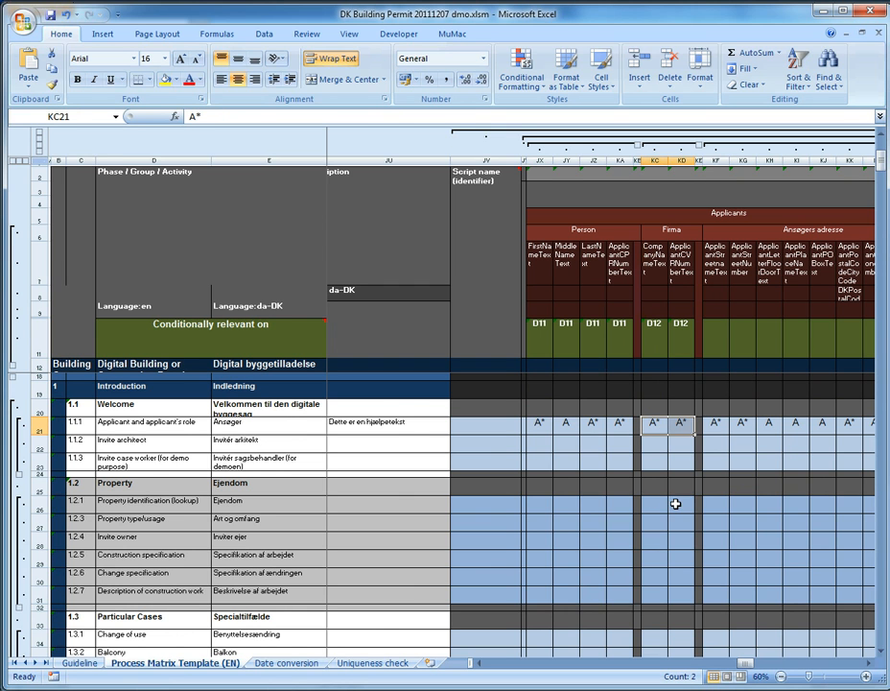
# - Switch to the applicant form in Firefox and change the applicant from a private person to a company
pyautogui.hotkey('alt', 'Tab')
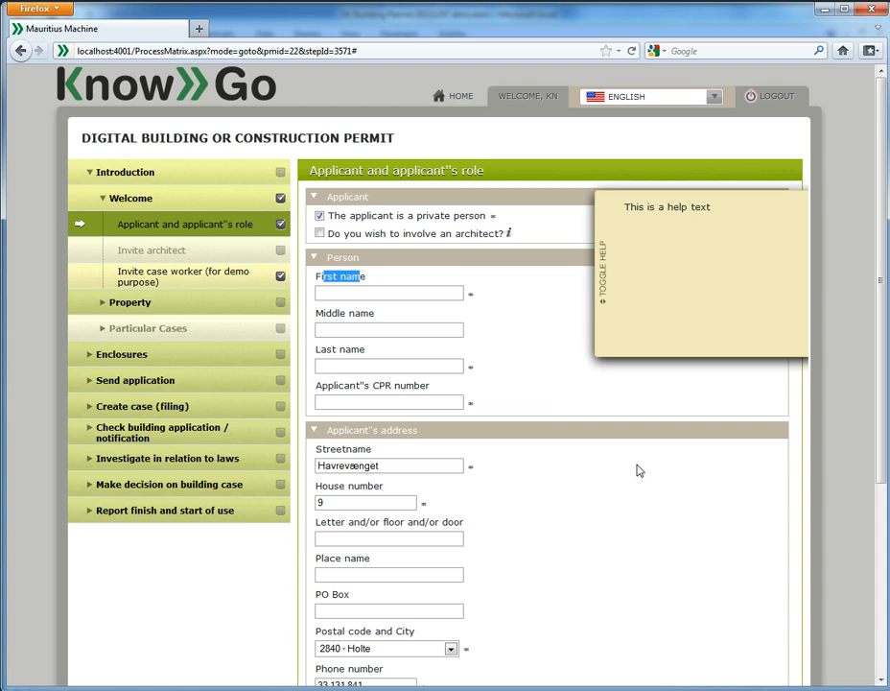
pyautogui.click(321, 217)
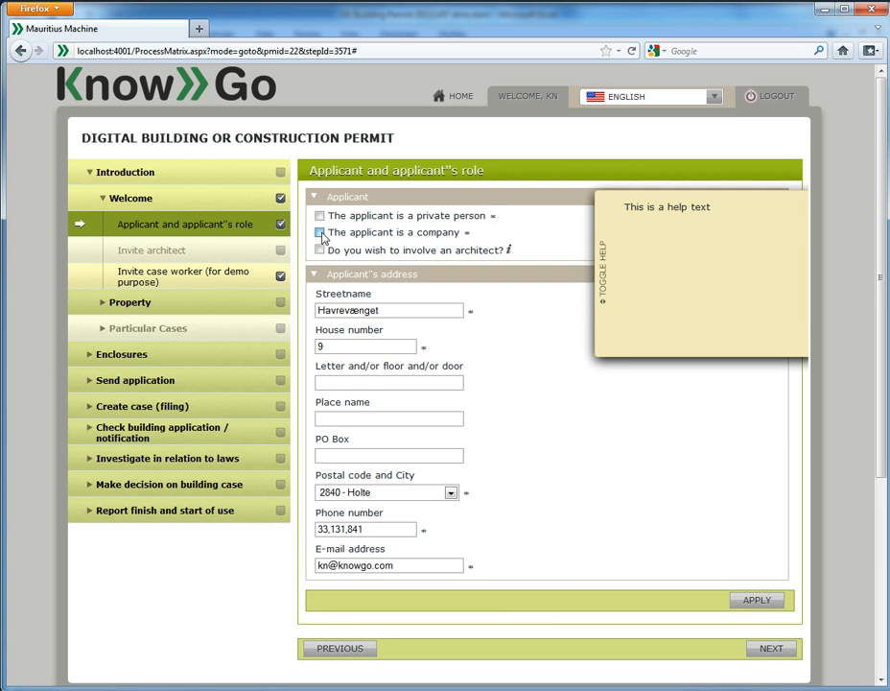
pyautogui.click(320, 233)
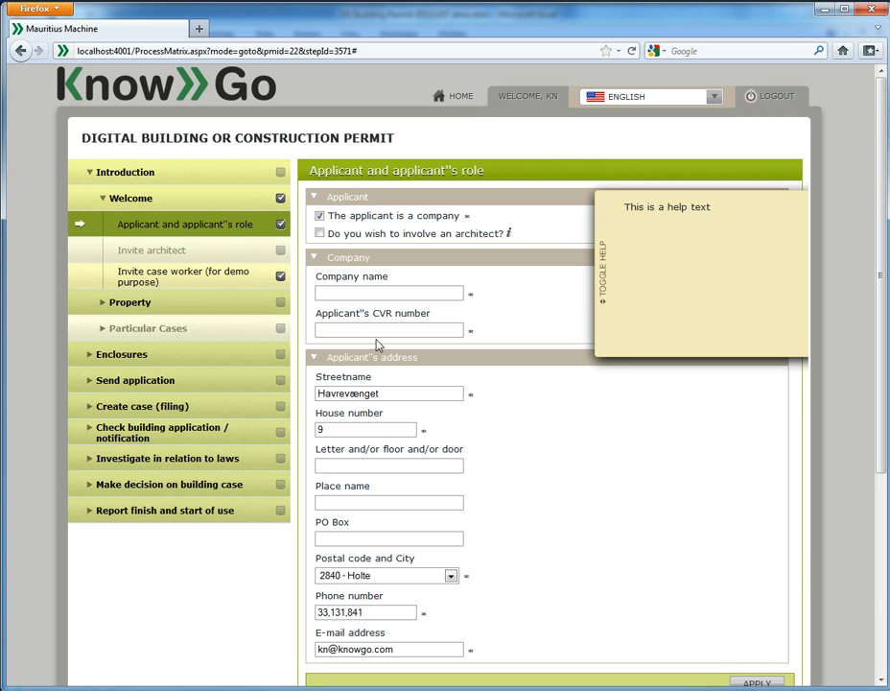
# - Switch to Excel and examine the applicant address columns' empty relevance conditions and activity 1.1.1's address cells KF21:KM21
pyautogui.hotkey('alt', 'Tab')
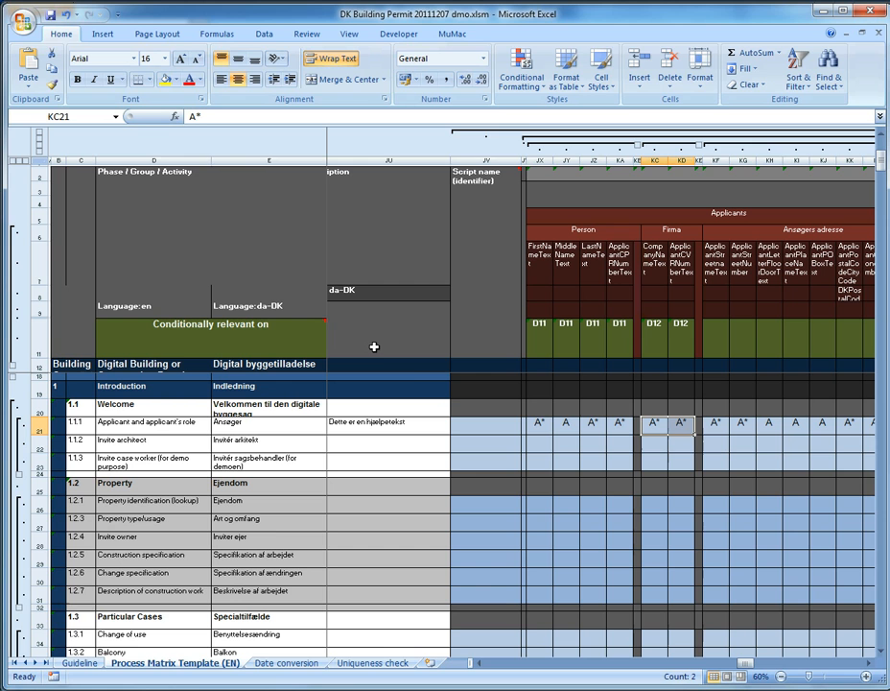
pyautogui.moveTo(719, 342); pyautogui.dragTo(792, 340)
pyautogui.click(716, 429)
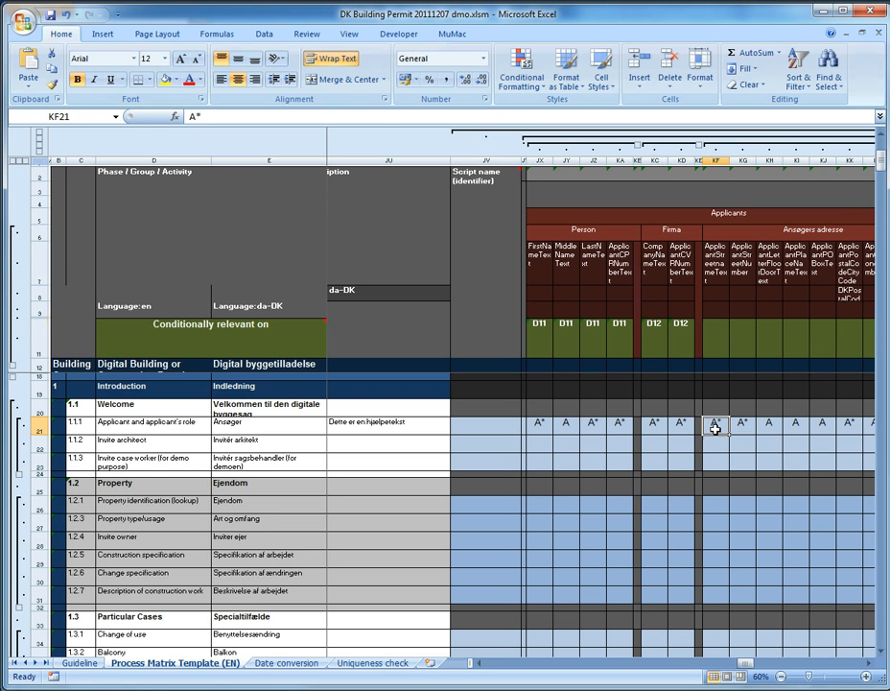
pyautogui.moveTo(745, 663); pyautogui.dragTo(755, 672)
pyautogui.moveTo(374, 422); pyautogui.dragTo(562, 427)
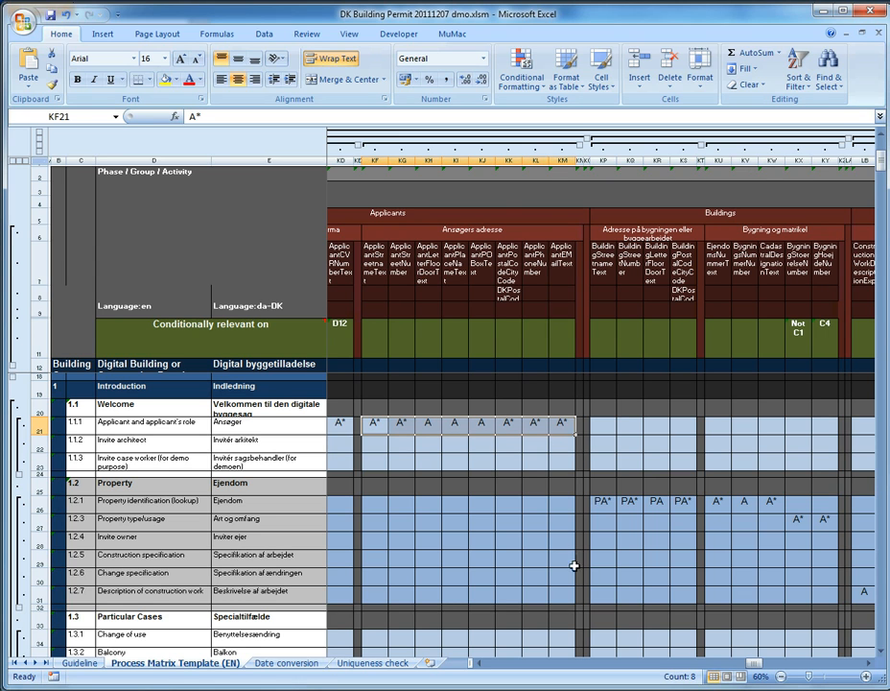
# - Duplicate the applicant postal code column KK with the MuMac Insert Column command
pyautogui.click(509, 160)
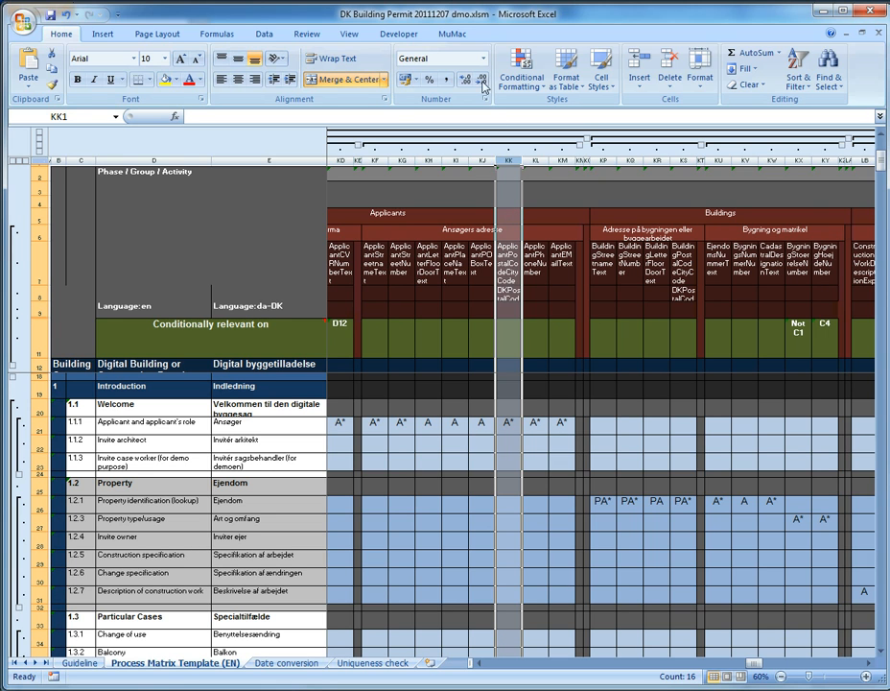
pyautogui.click(457, 35)
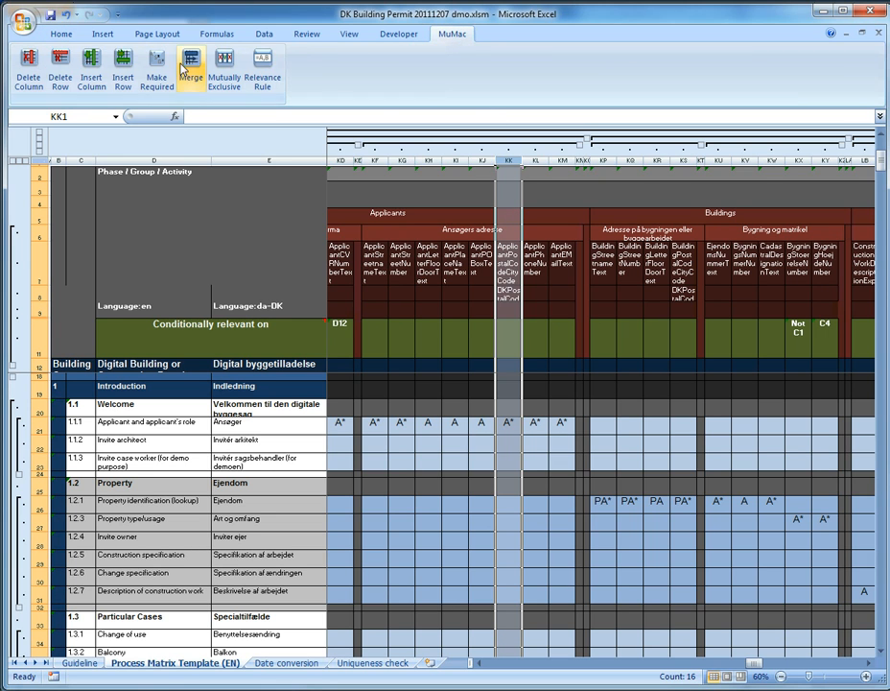
pyautogui.click(89, 59)
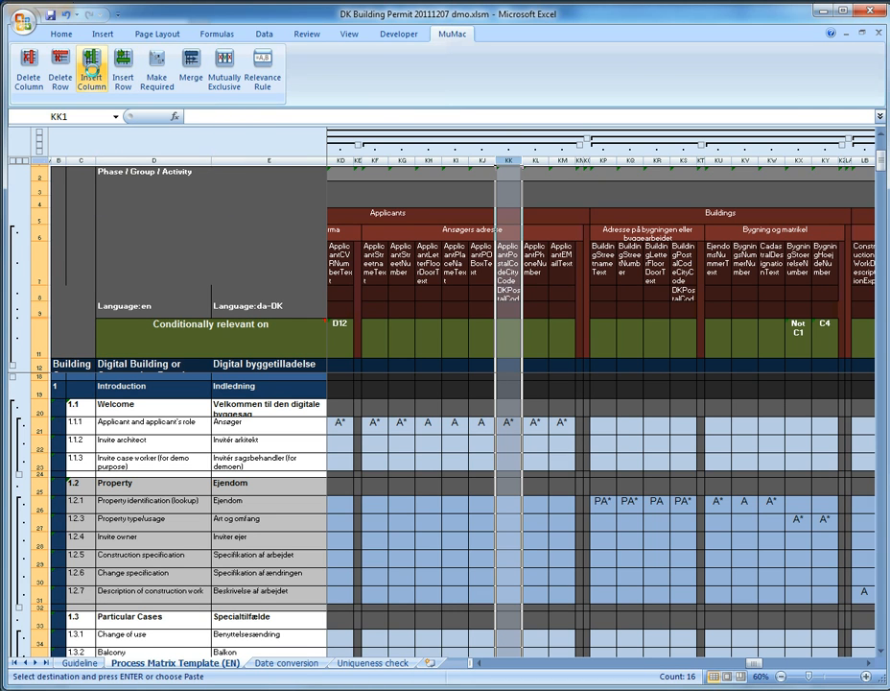
pyautogui.press('Return')
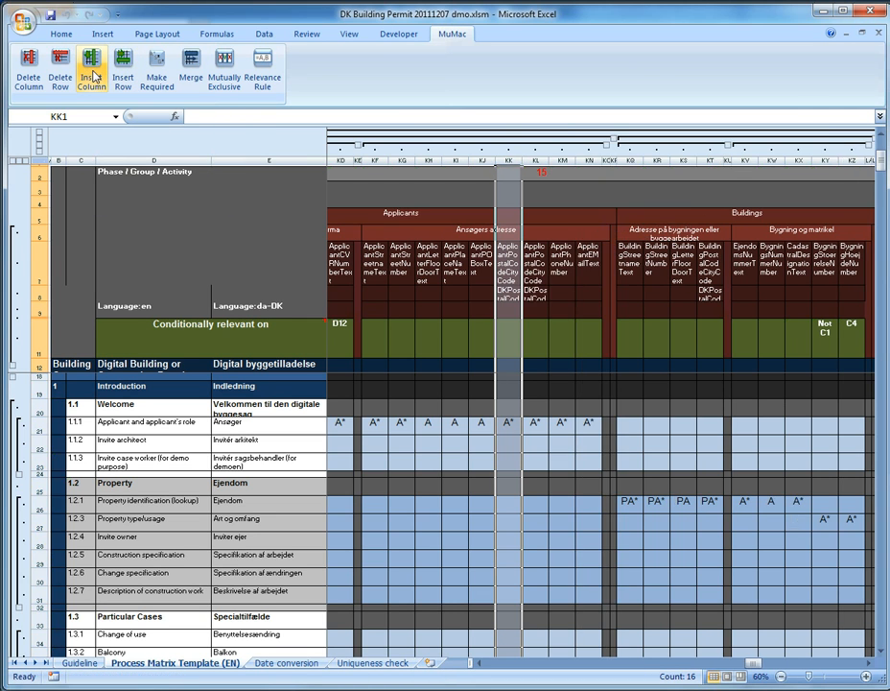
# - Rename the duplicated field in KL7 to ApplicantPostalCodeCity2Code
pyautogui.click(530, 269)
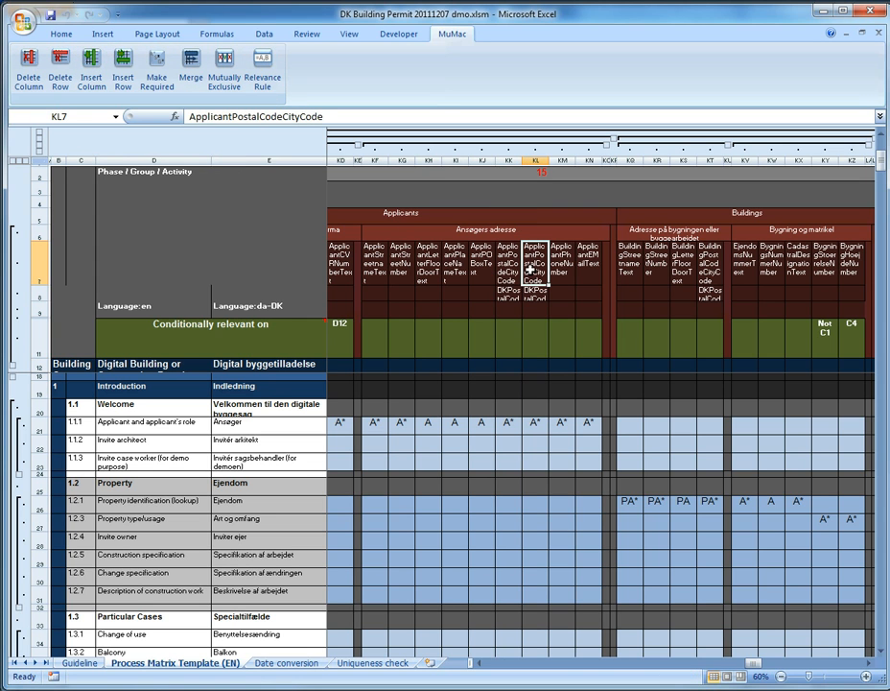
pyautogui.click(301, 116)
pyautogui.press('Return')
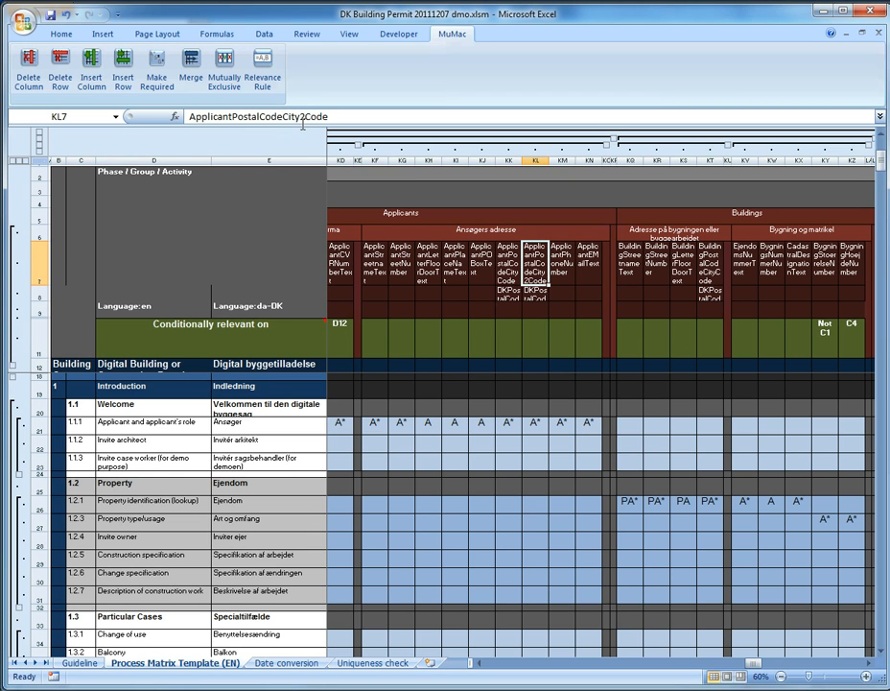
# - Check the new field's activity 1.1.1 cell KL21, and inspect the Postal code and City field on the form in Firefox
pyautogui.click(534, 423)
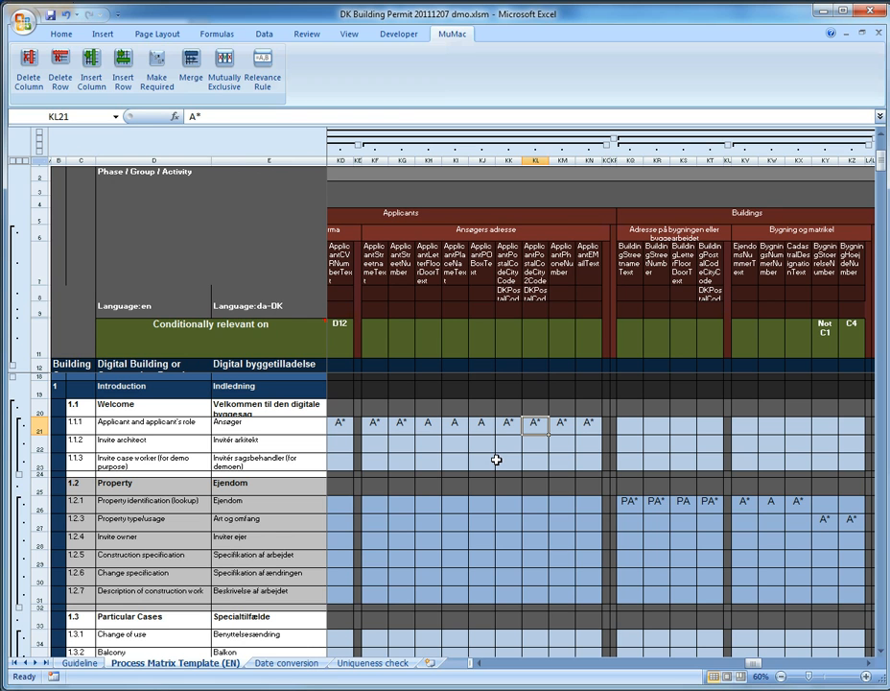
pyautogui.hotkey('alt', 'Tab')
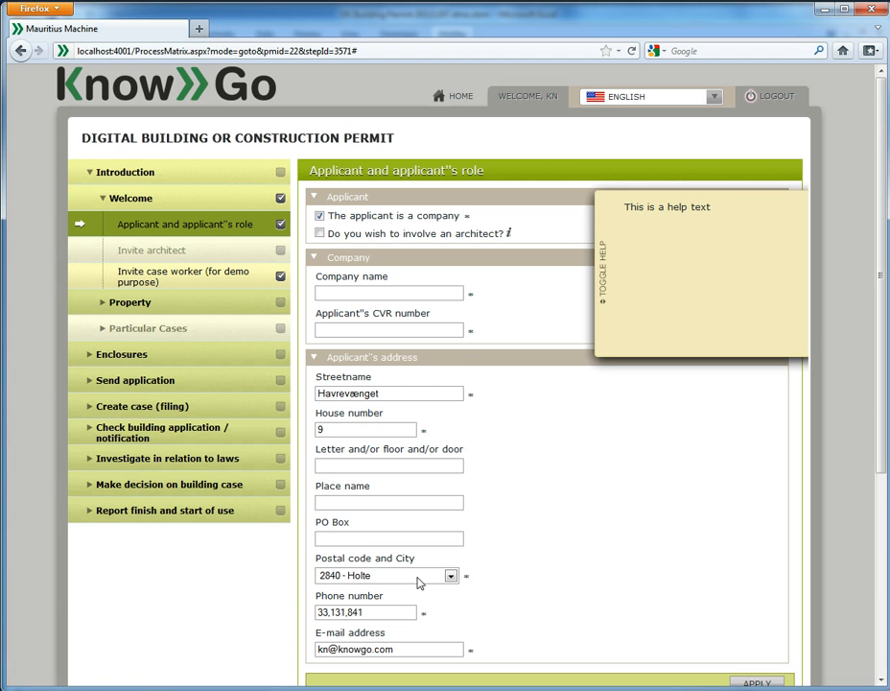
pyautogui.click(419, 580)
pyautogui.click(419, 581)
# - Switch to Excel and assign the new postal code field to activity 1.1.3 by entering A in KL23
pyautogui.hotkey('alt', 'Tab')
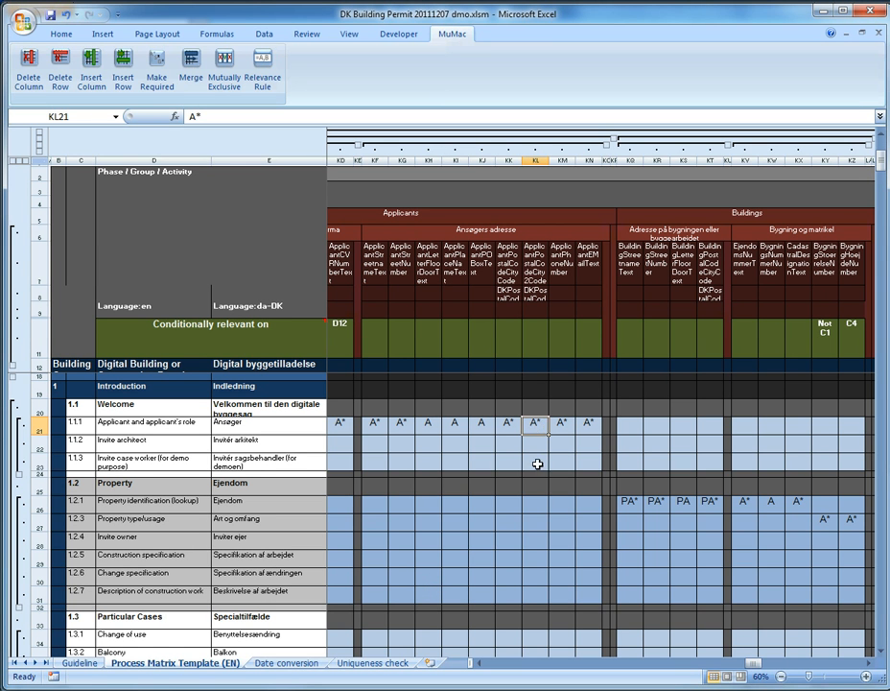
pyautogui.click(537, 465)
pyautogui.write('A')
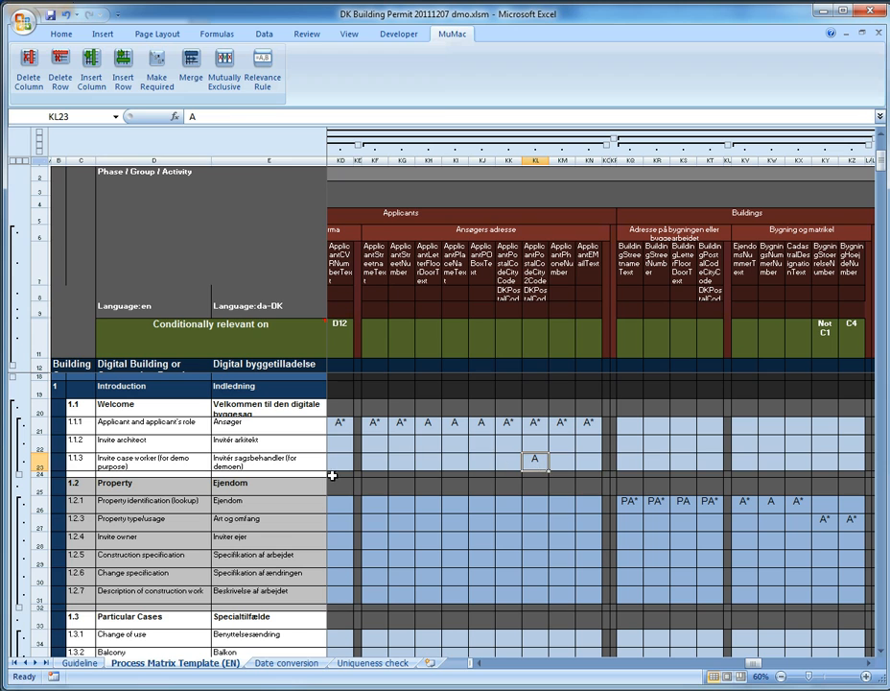
# - Duplicate the activity 1.1.3 row with the MuMac Insert Row command and number the copy 1.1.4
pyautogui.click(43, 460)
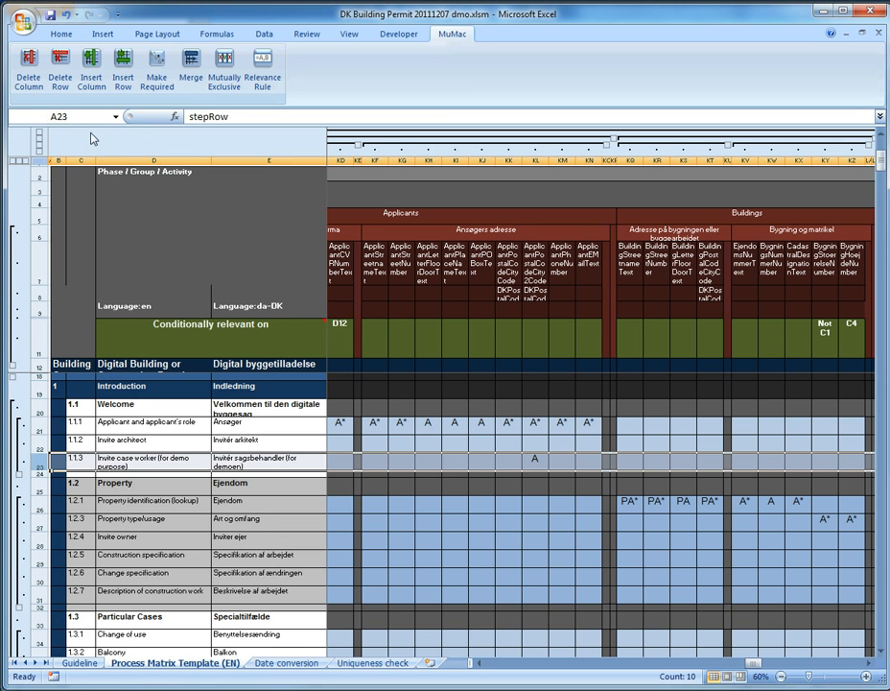
pyautogui.click(123, 73)
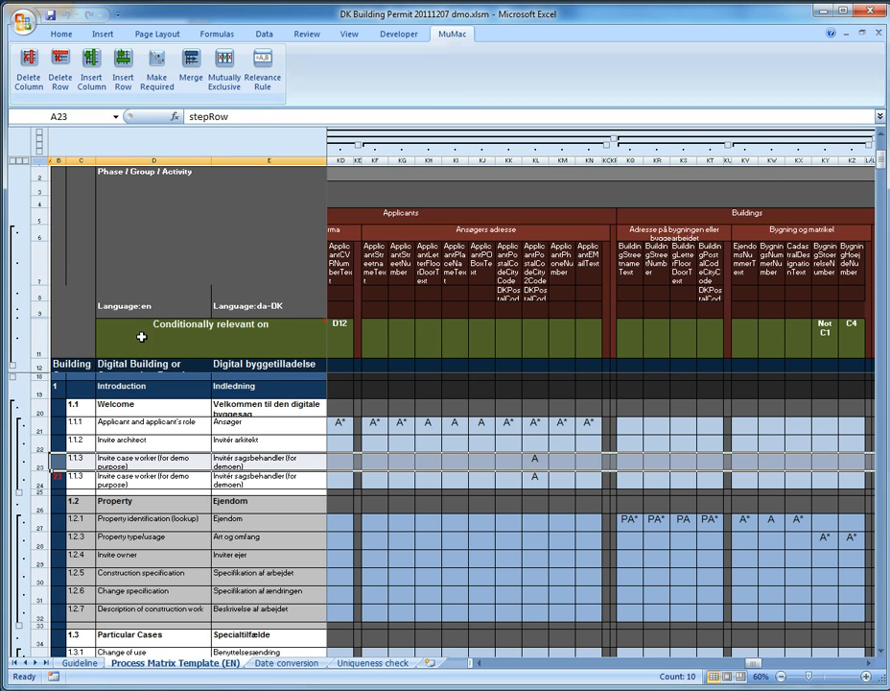
pyautogui.click(81, 462)
pyautogui.moveTo(96, 471); pyautogui.dragTo(94, 488)
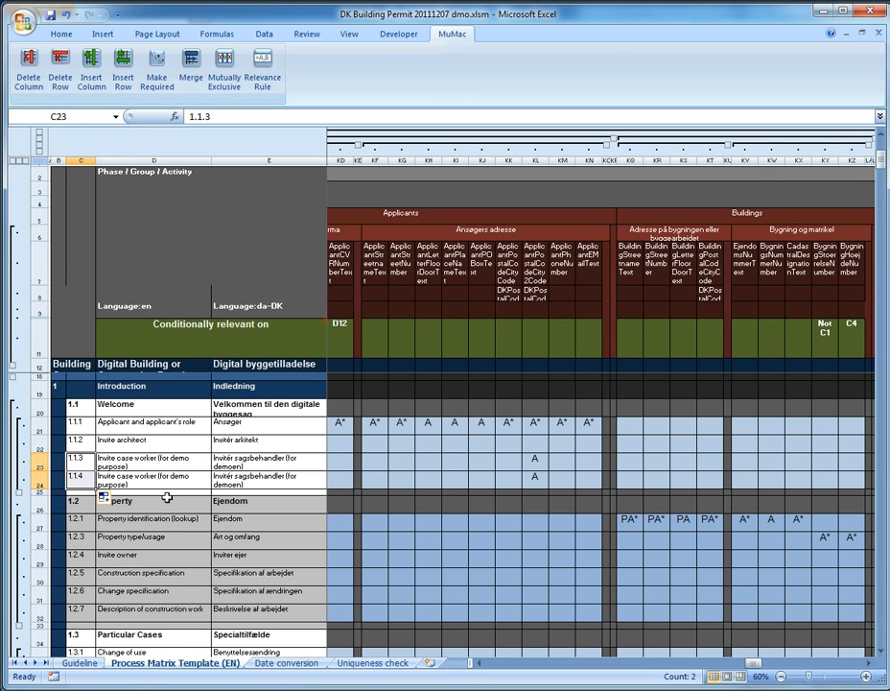
# - Find activity 4.2.1 Submit digitally in row 79 and examine its field cell KH79
pyautogui.scroll(-2, 283, 522)
pyautogui.scroll(-11, 283, 521)
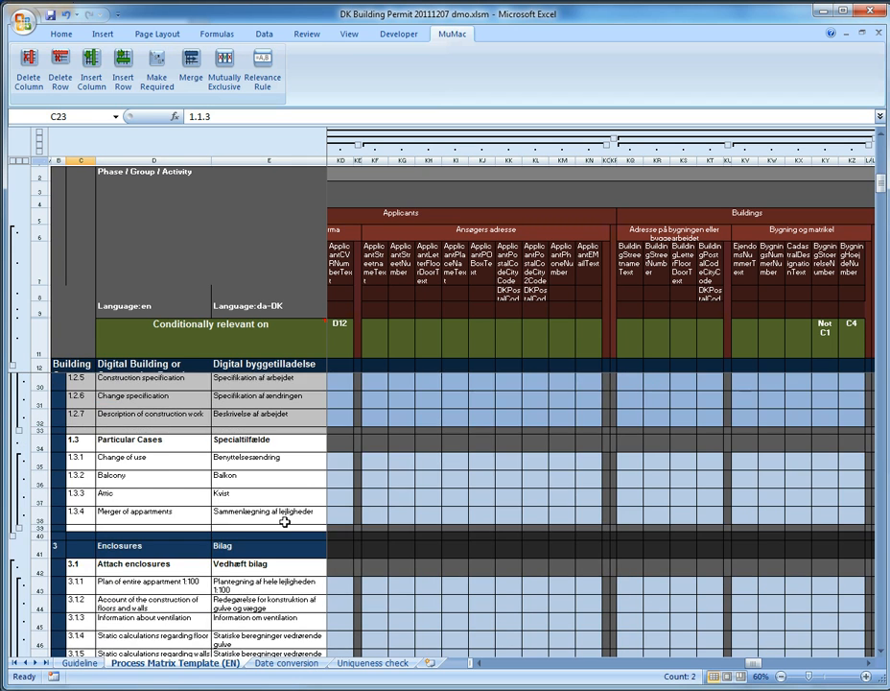
pyautogui.scroll(-3, 285, 524)
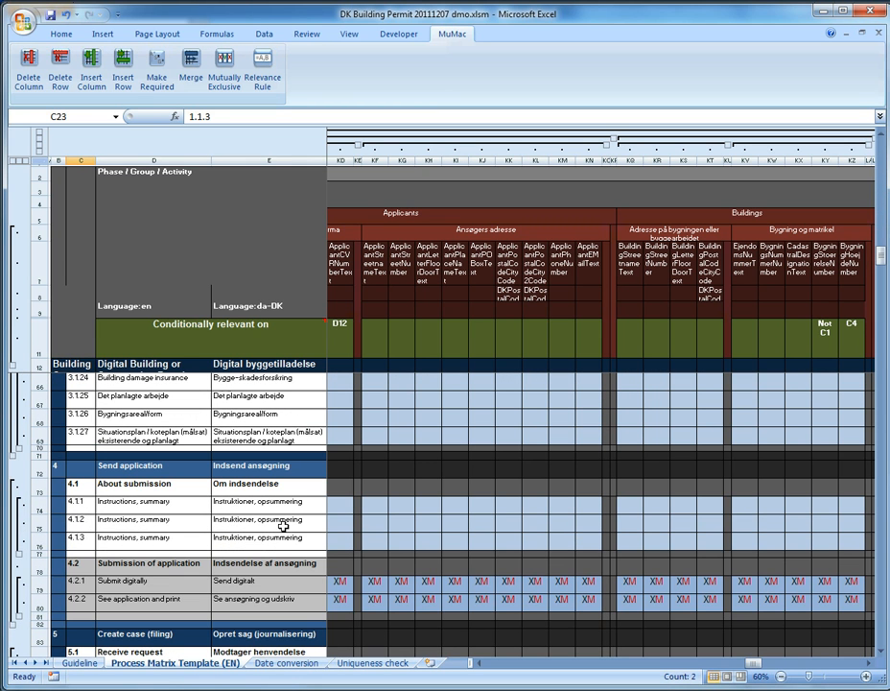
pyautogui.click(38, 588)
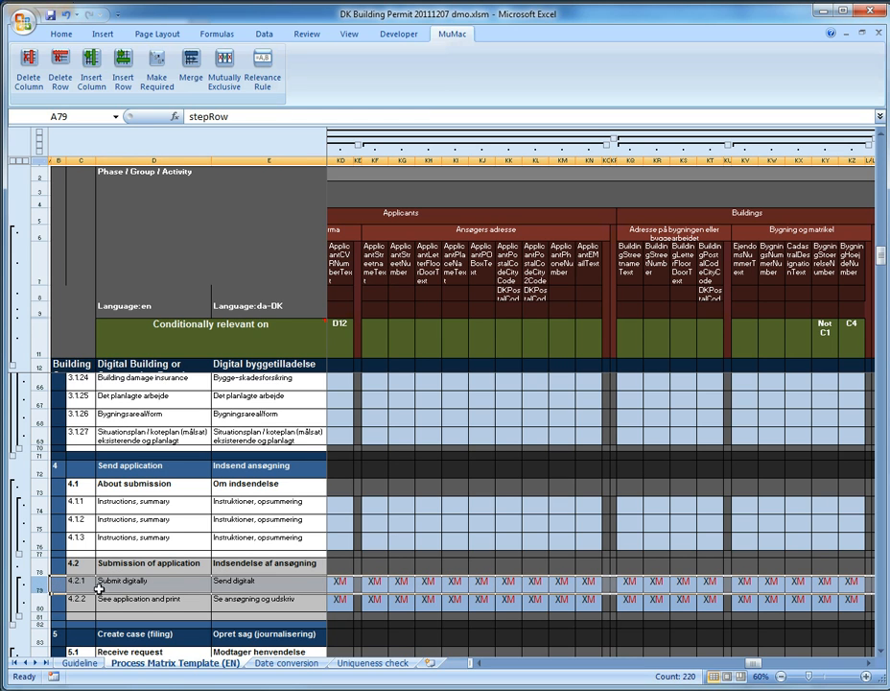
pyautogui.click(432, 585)
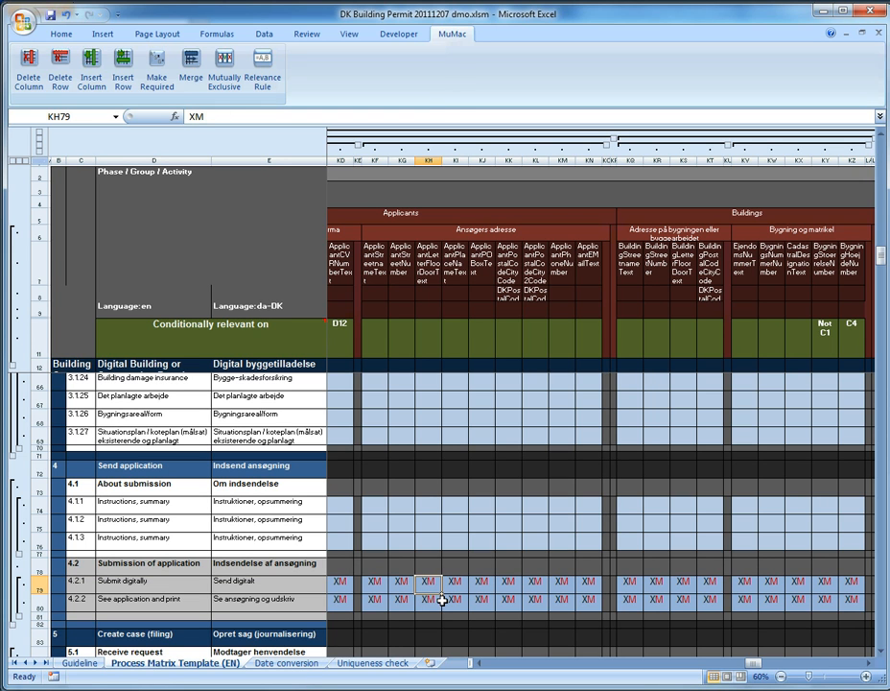